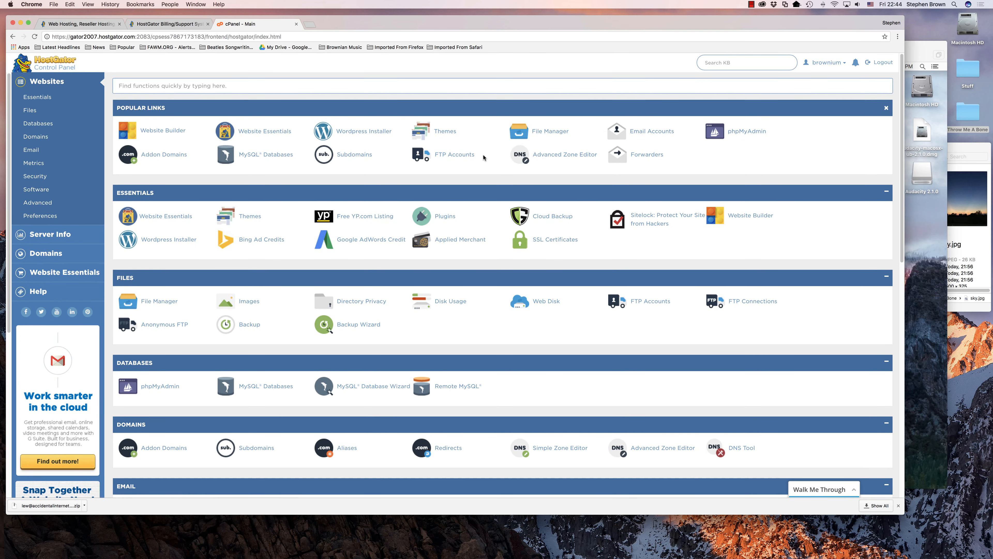
Start a new email account, entering its mailbox name and choosing the accidentalinternet.com domain.
scroll(482, 154, down, 8)
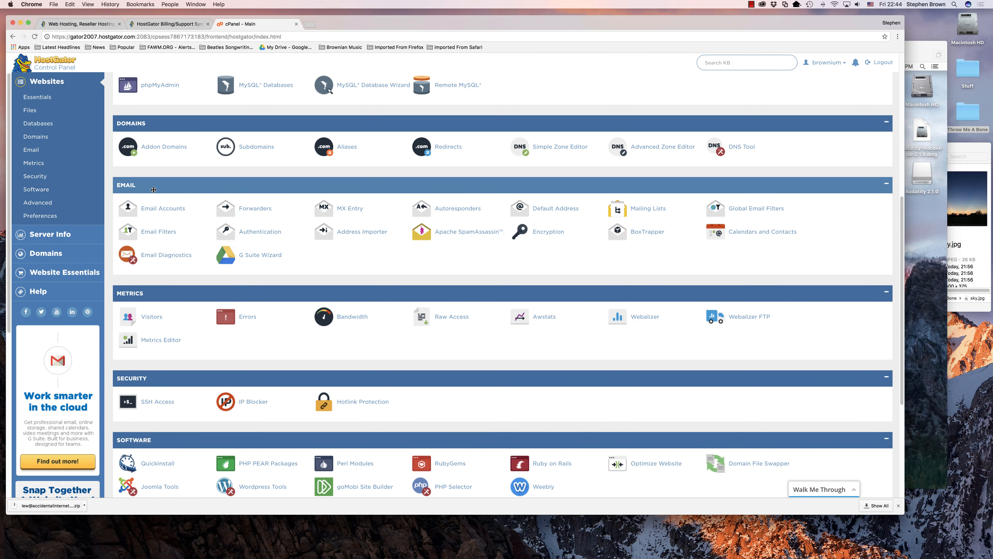
scroll(457, 180, up, 8)
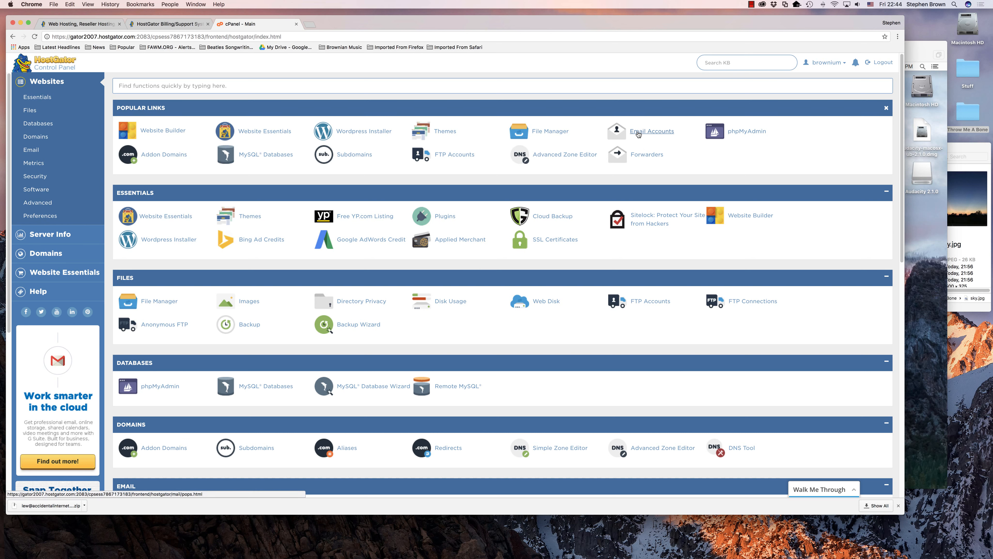
click(639, 134)
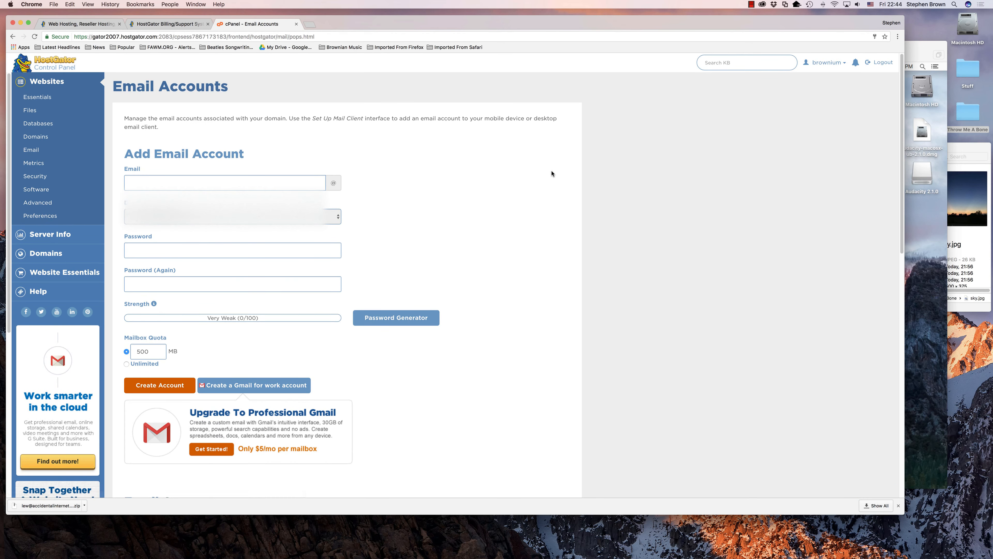
click(202, 184)
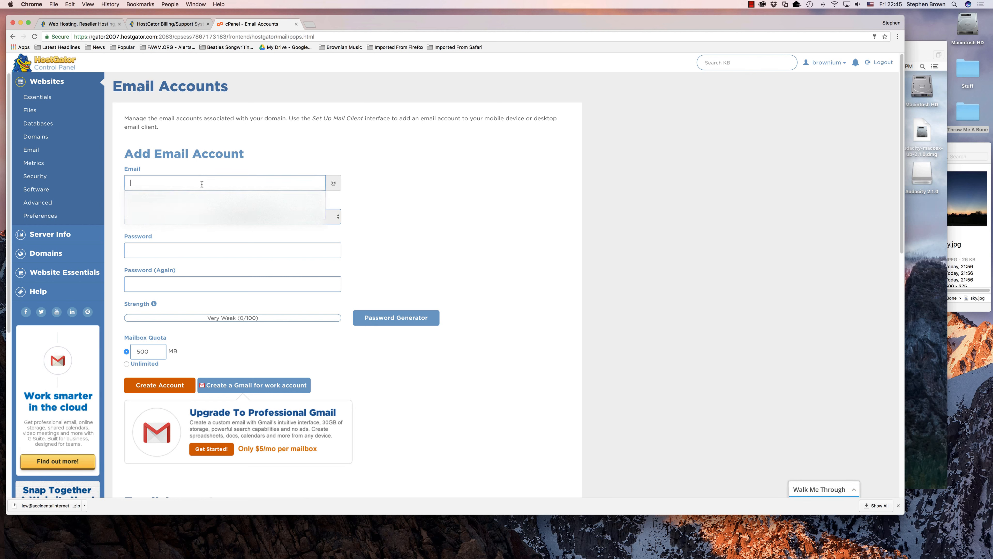
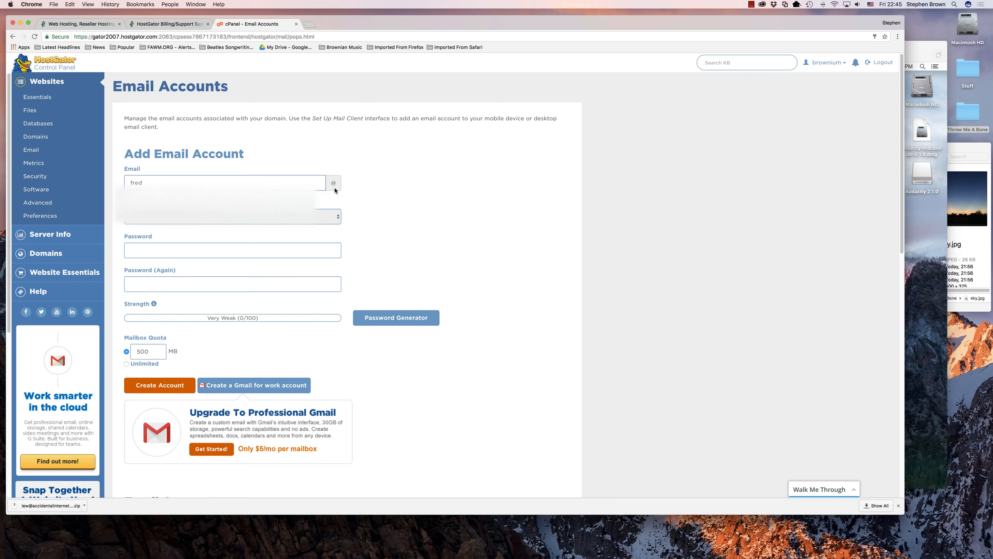
click(338, 217)
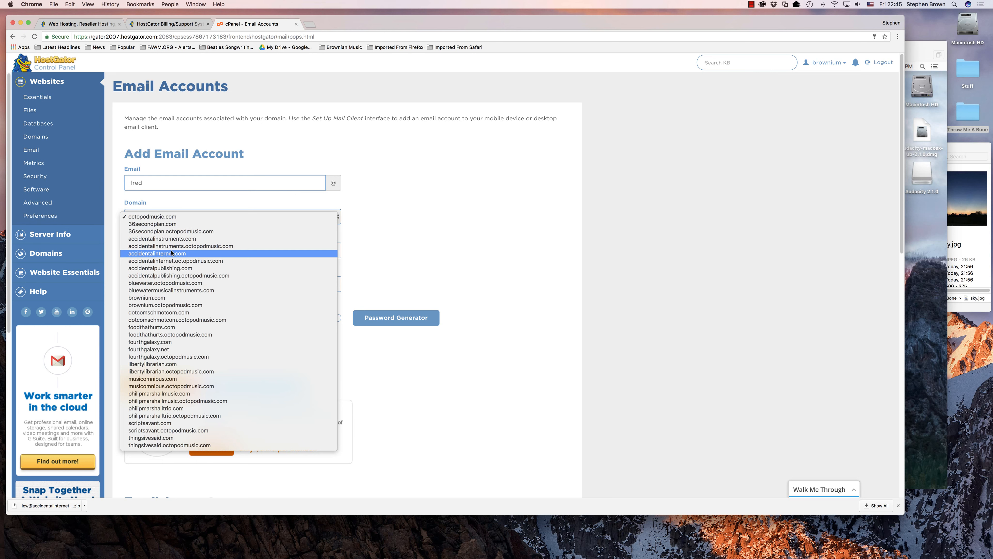
click(147, 256)
Set the account password, give it an Unlimited mailbox quota, and create the account.
scroll(459, 230, down, 2)
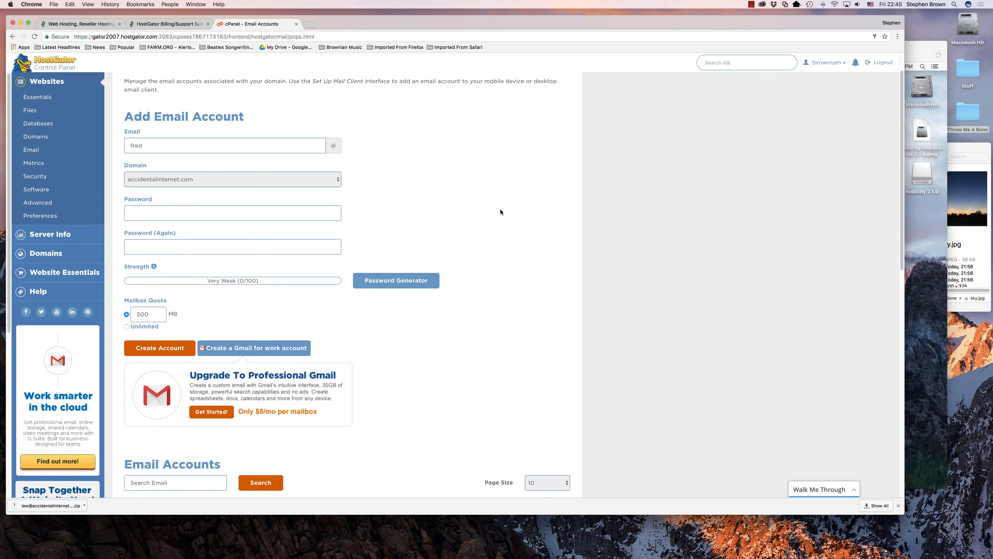
click(265, 214)
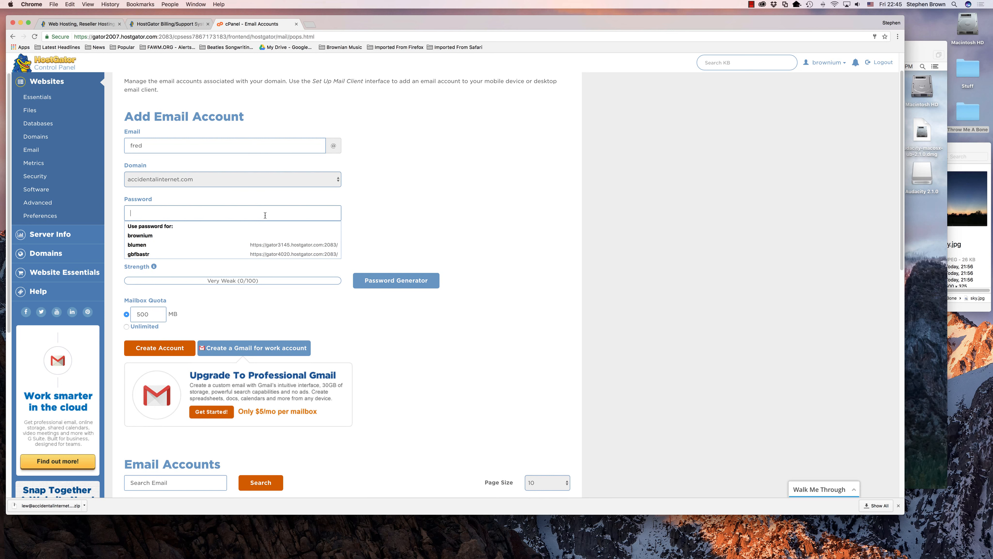
text(a•••••••)
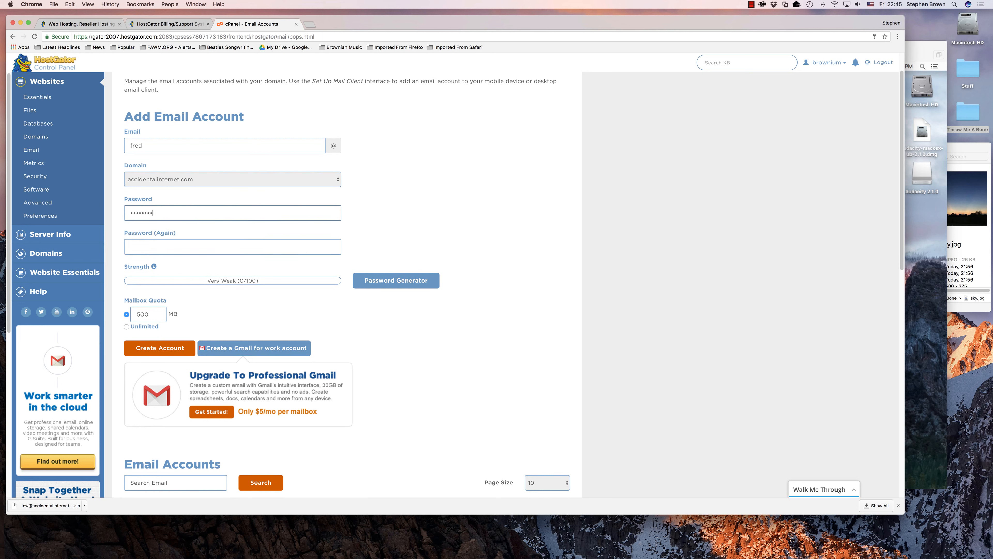
text(••)
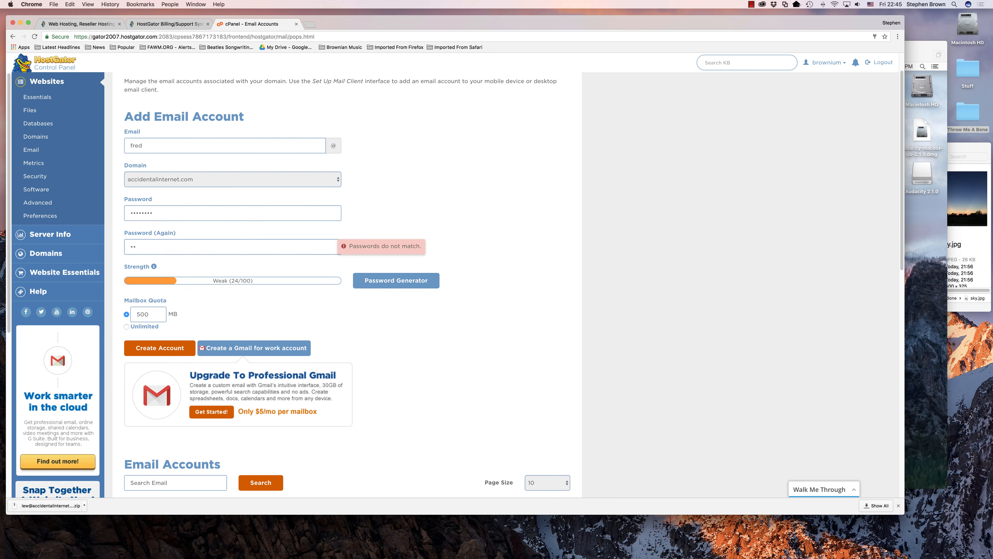
text(••••••)
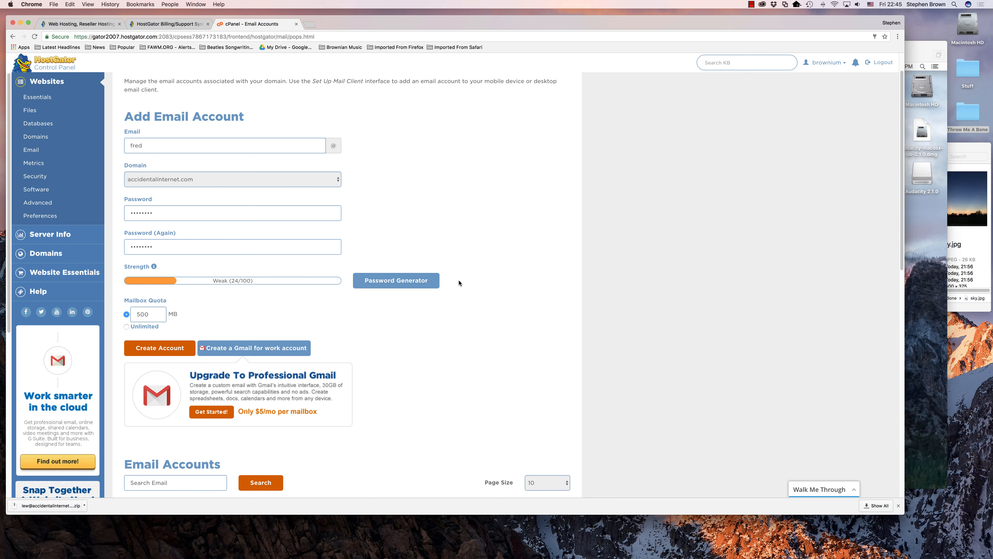
scroll(458, 278, down, 3)
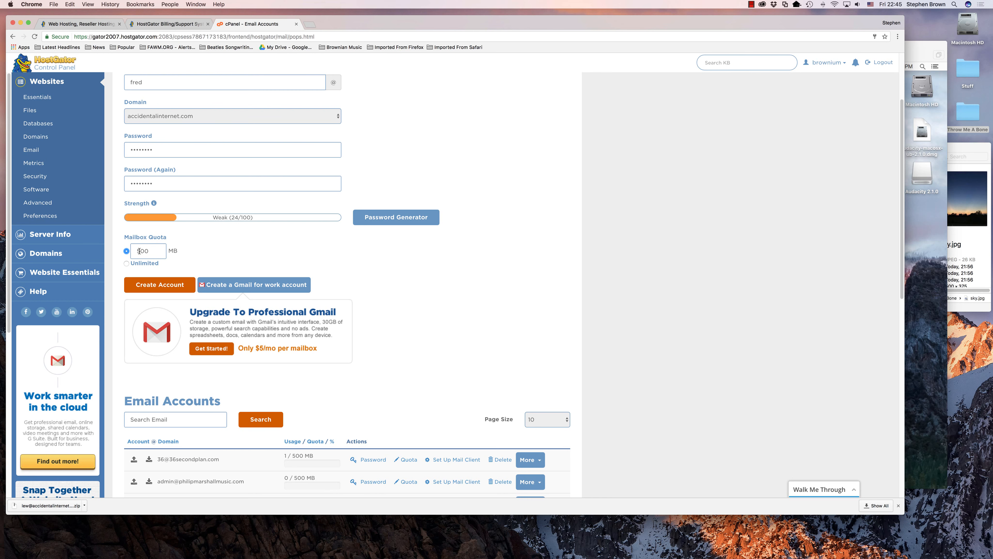
click(127, 263)
scroll(215, 241, down, 2)
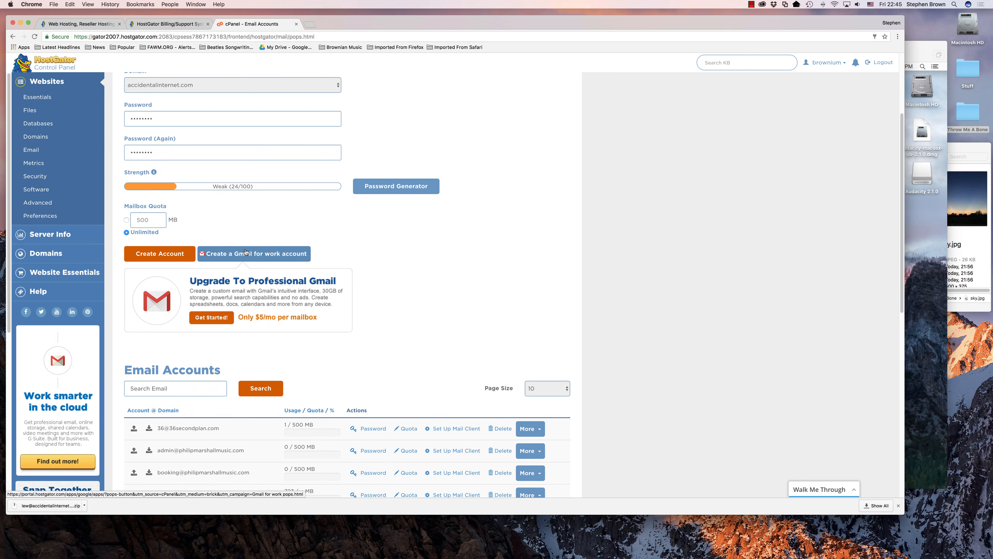
click(142, 255)
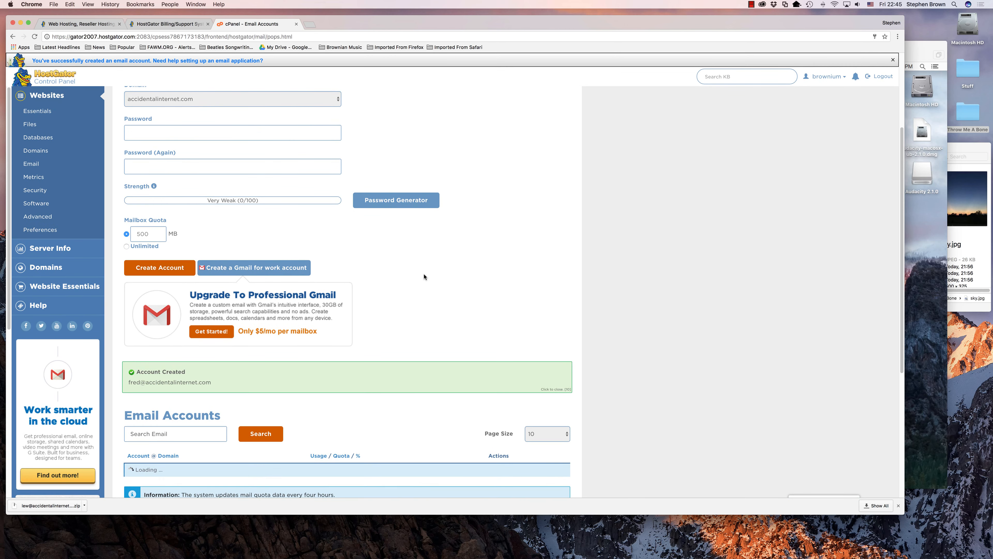
Locate the new accidentalinternet.com mailbox row in the Email Accounts table and highlight its address.
scroll(456, 283, up, 3)
scroll(458, 284, down, 3)
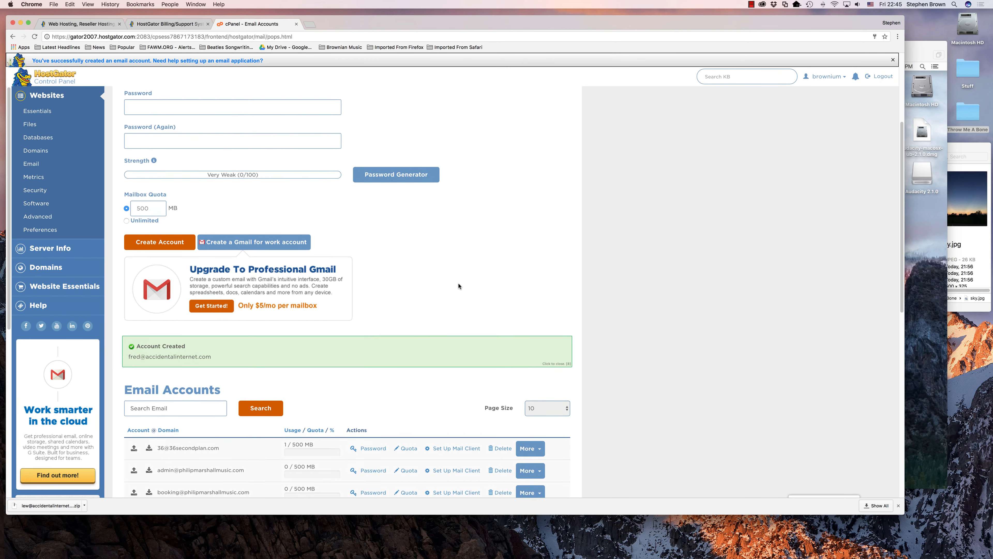
scroll(459, 285, down, 6)
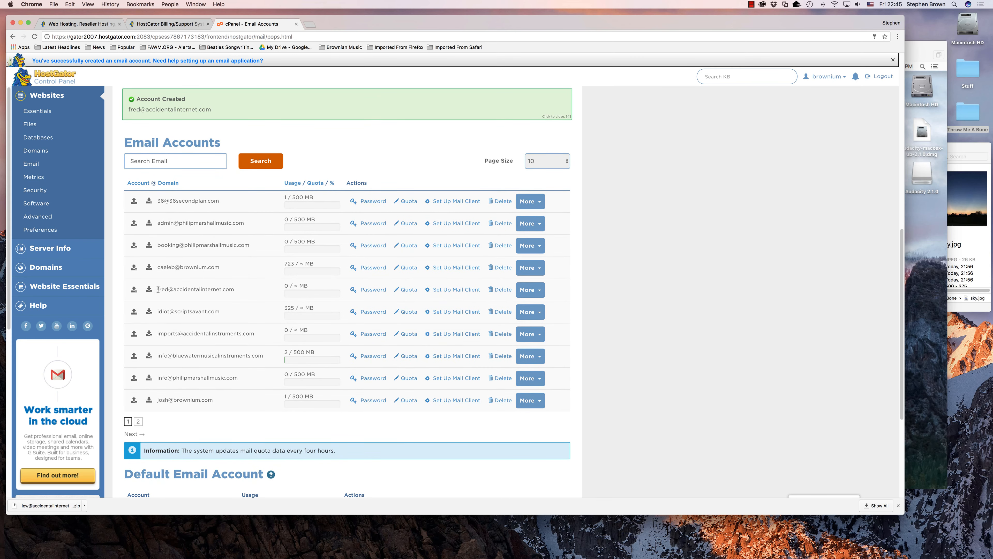
drag(157, 290, 241, 292)
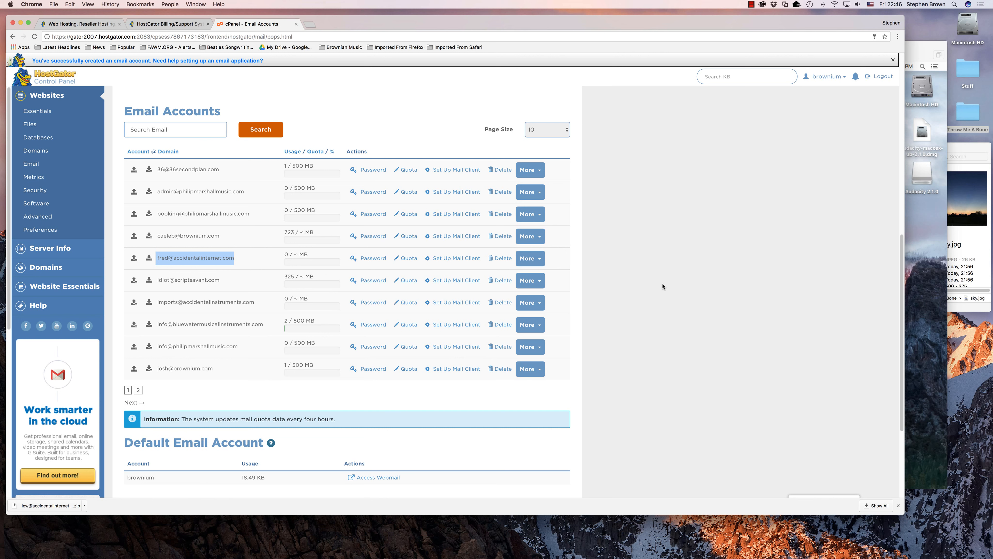
click(634, 259)
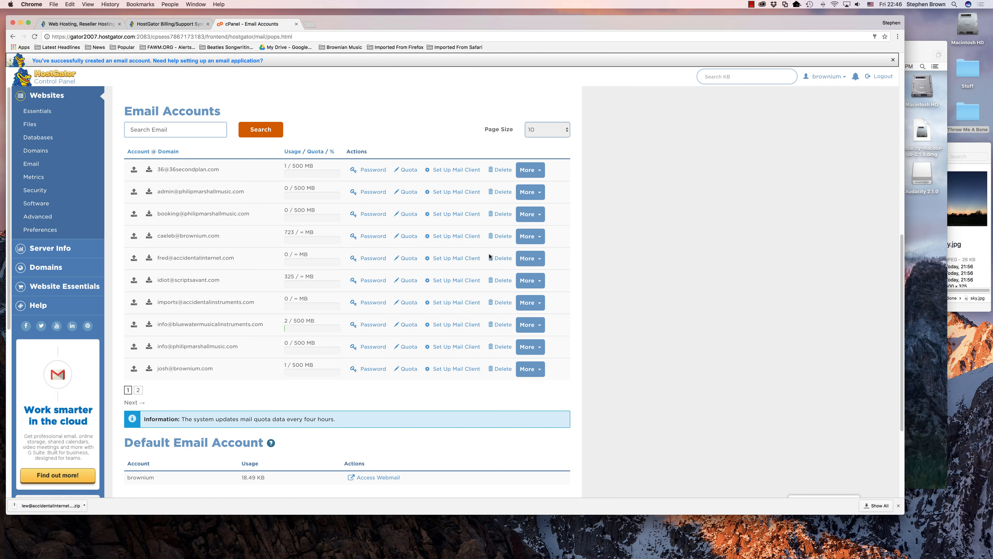
Open the new account's webmail in a separate tab and dismiss the introductory tip.
click(540, 259)
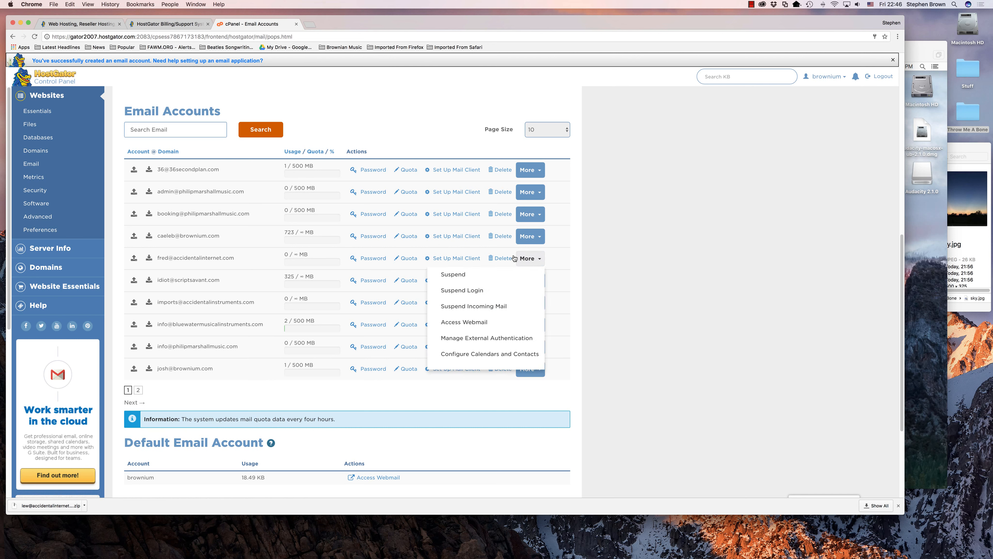
right_click(466, 324)
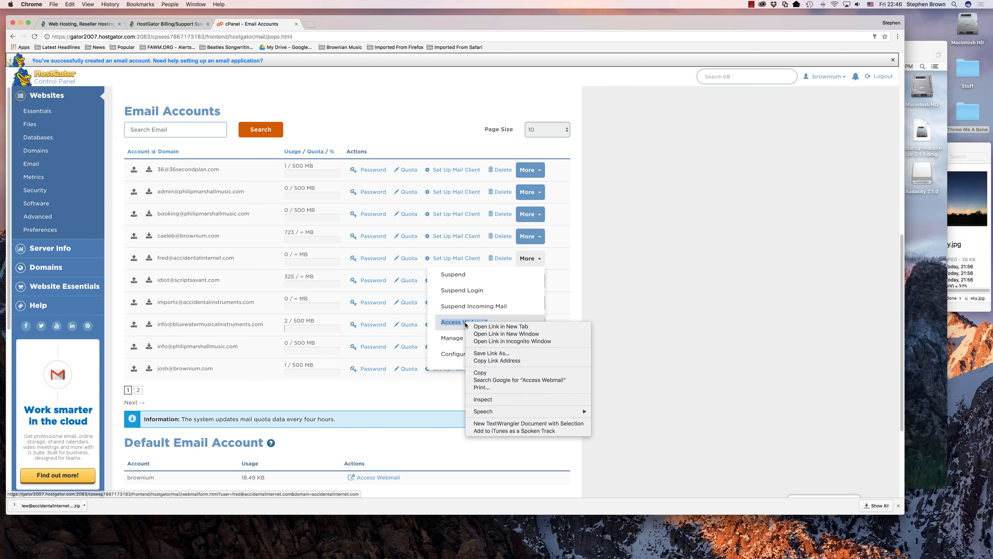
click(492, 327)
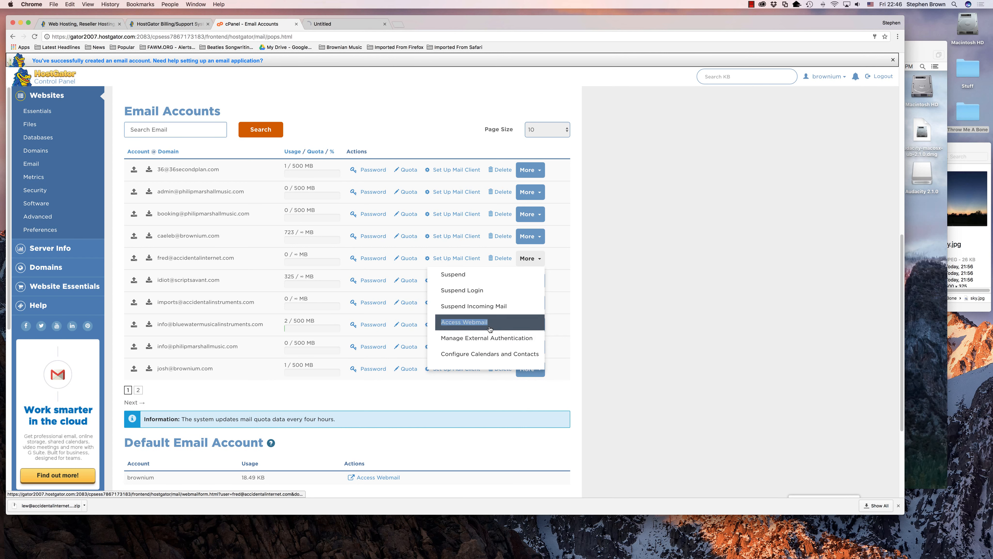
click(347, 22)
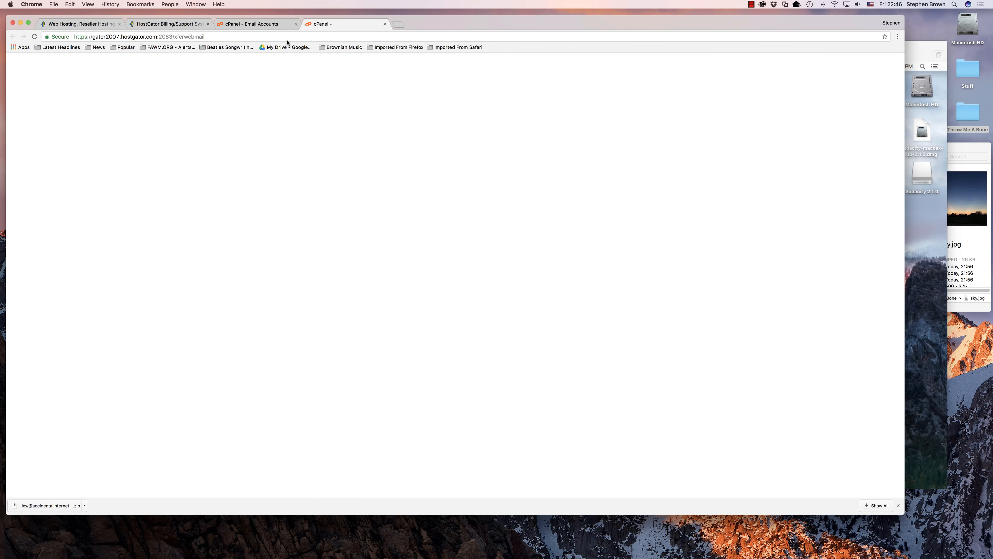
drag(218, 37, 151, 39)
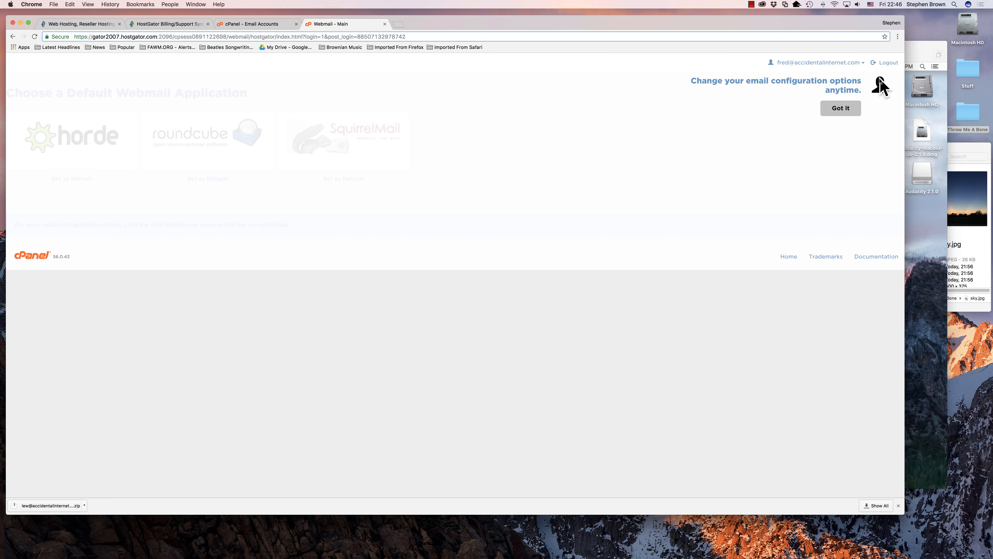
click(834, 113)
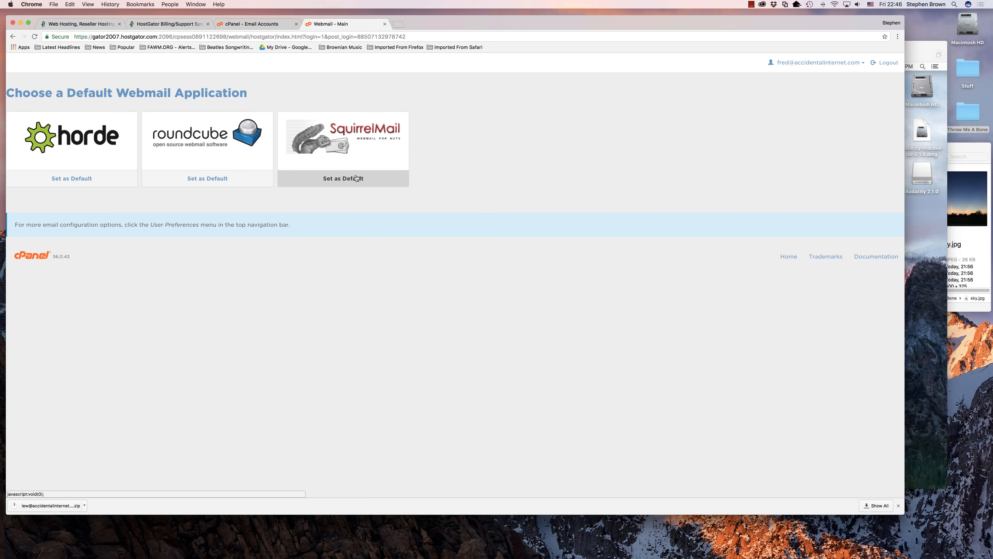
Open SquirrelMail and enter the full name, reply-to e-mail address and signature 'bye'.
click(363, 133)
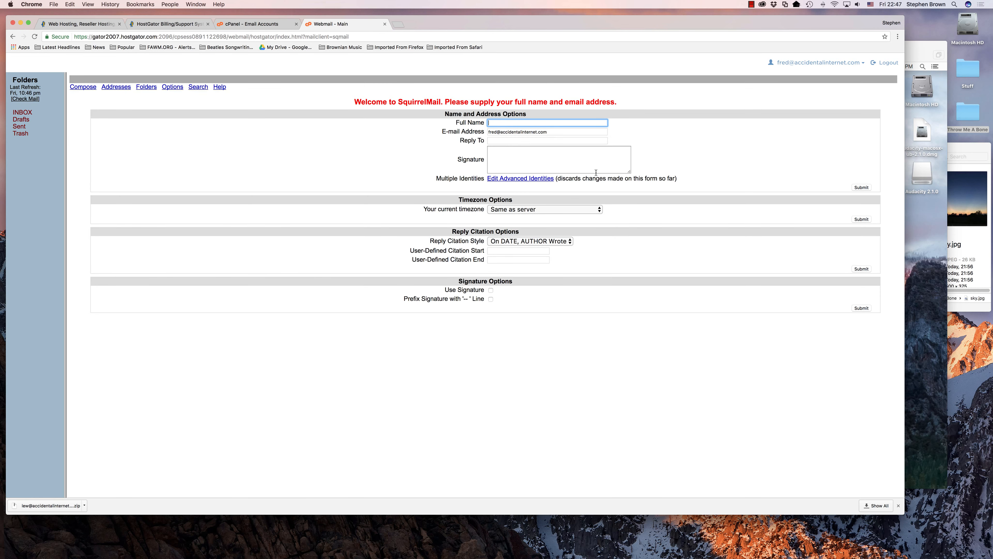
text(fred)
key(Tab)
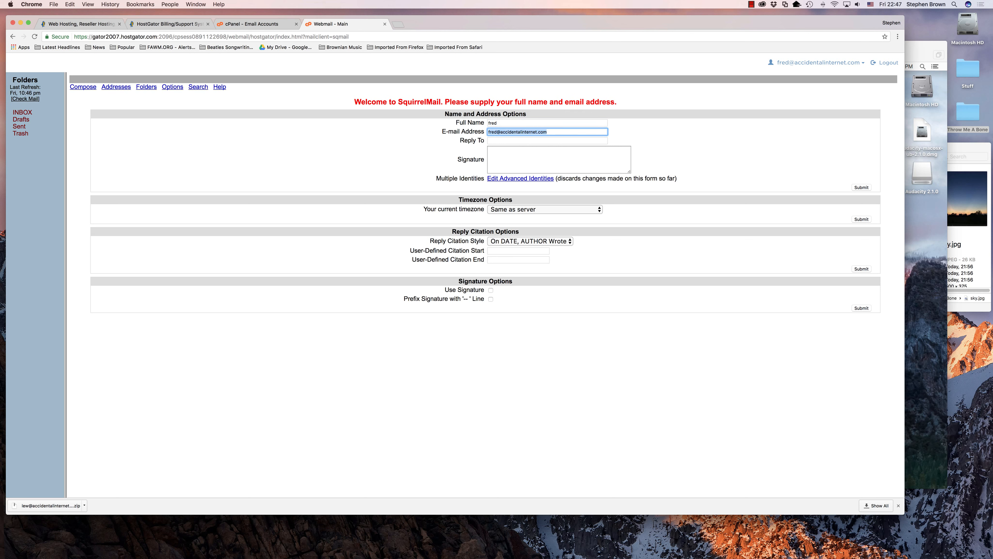
key(Tab)
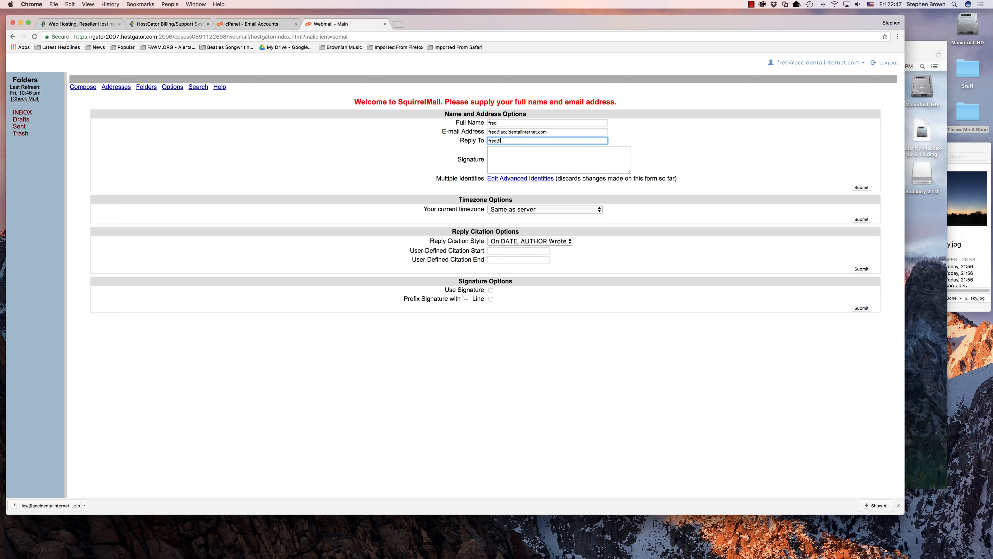
key(Tab)
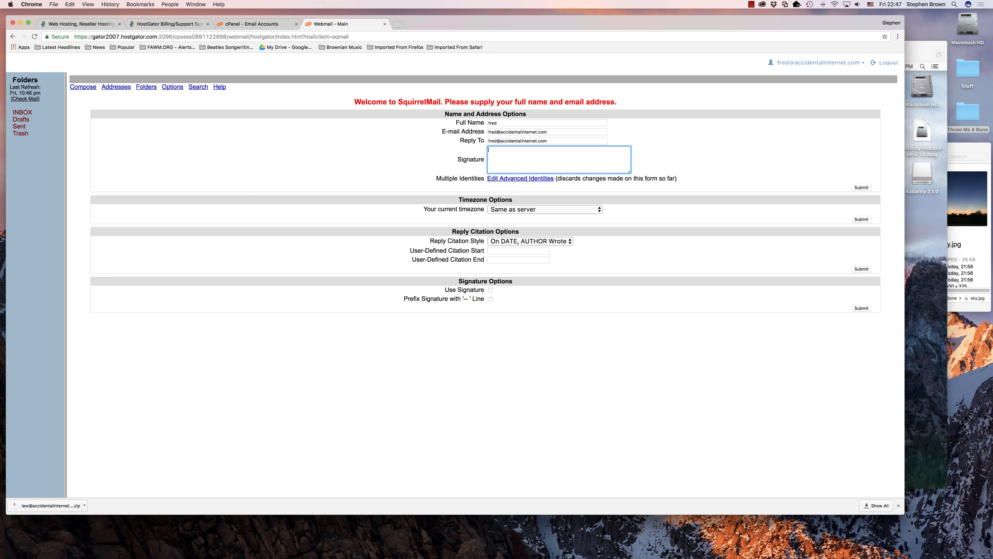
text(bye)
Set the timezone to America/Chicago and submit the personal information.
click(593, 213)
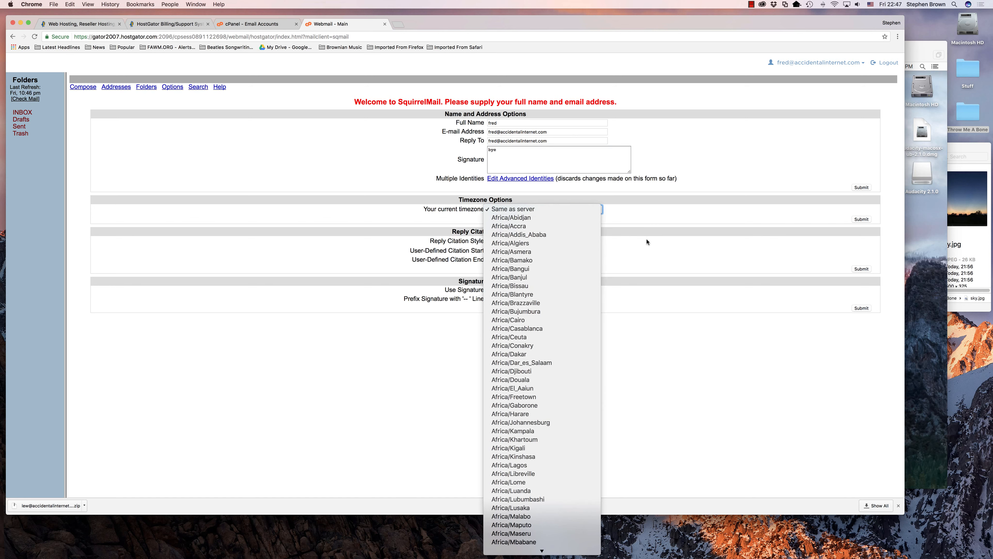
scroll(558, 329, down, 5)
scroll(557, 329, down, 15)
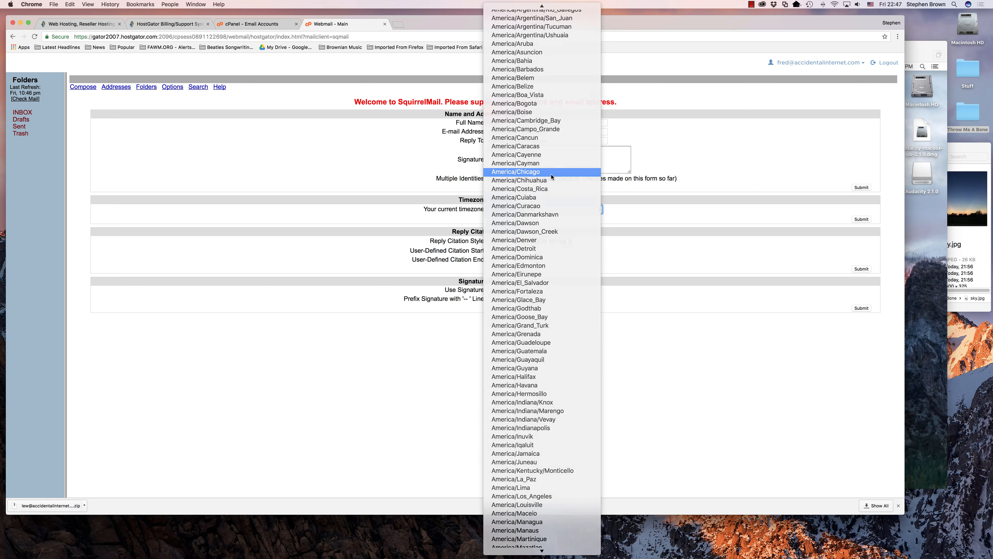
click(525, 174)
key(Tab)
click(862, 309)
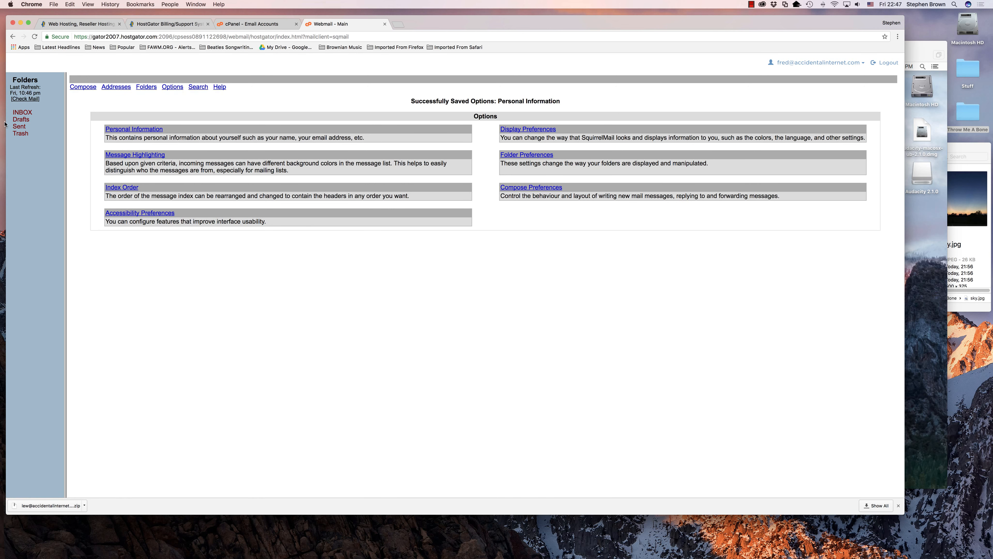
Open the empty INBOX folder and select the webmail page address.
click(22, 112)
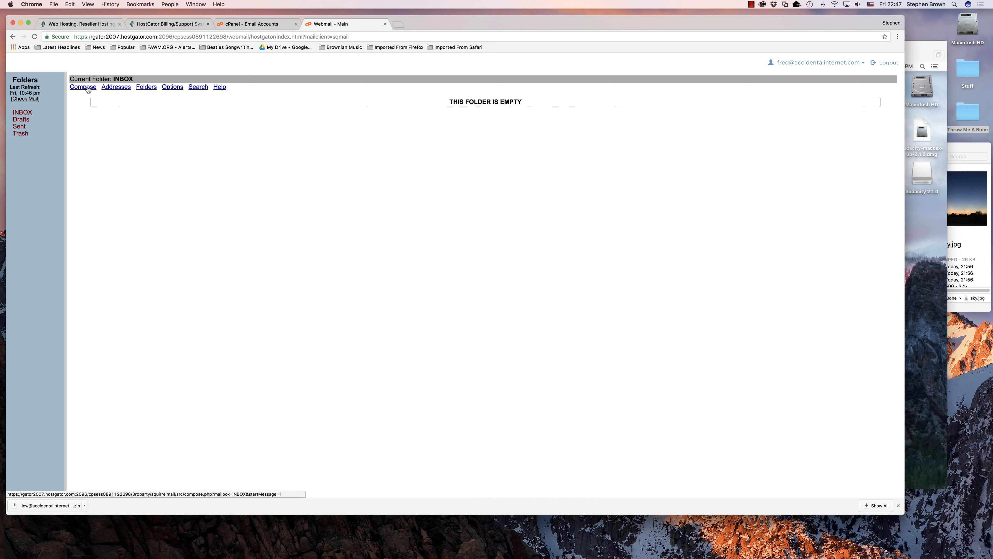
click(79, 36)
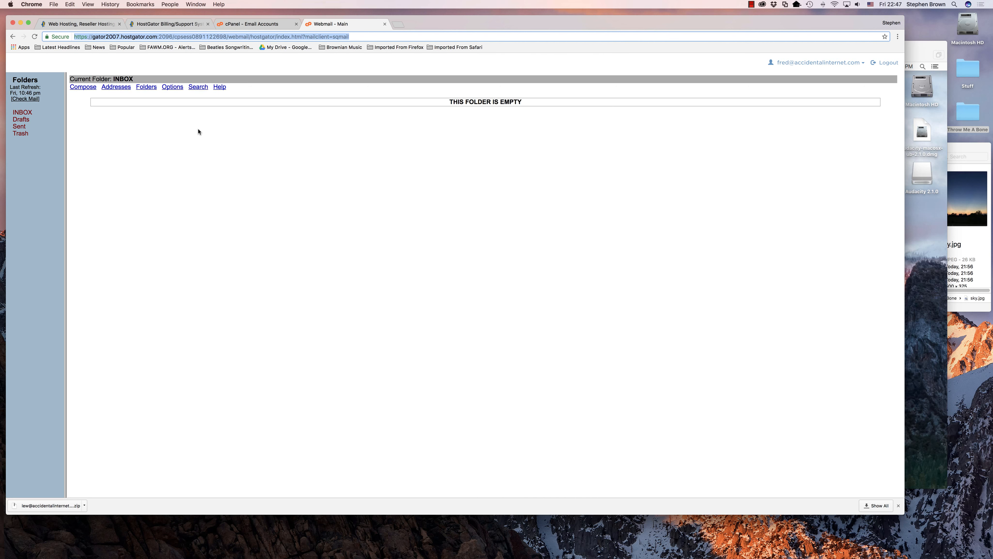
Return to the cPanel Email Accounts tab and close the account's More actions list.
click(264, 27)
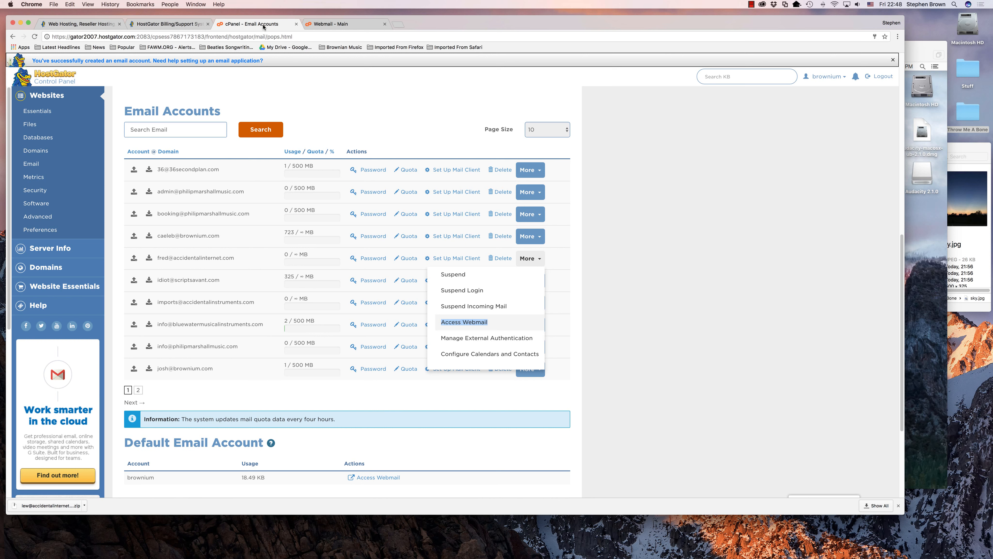
click(650, 156)
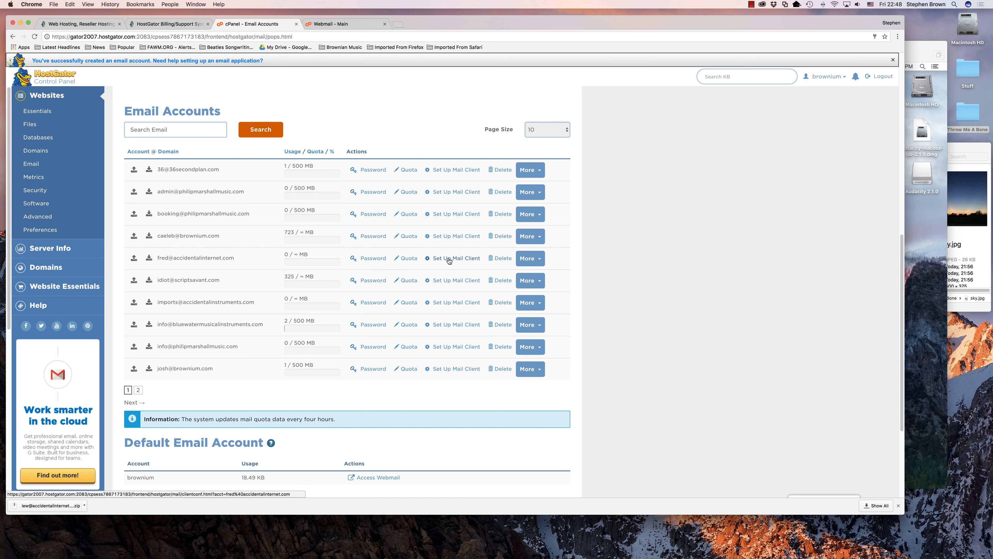
Open Set Up Mail Client for the new account and point out the auto-configuration script rows.
click(459, 259)
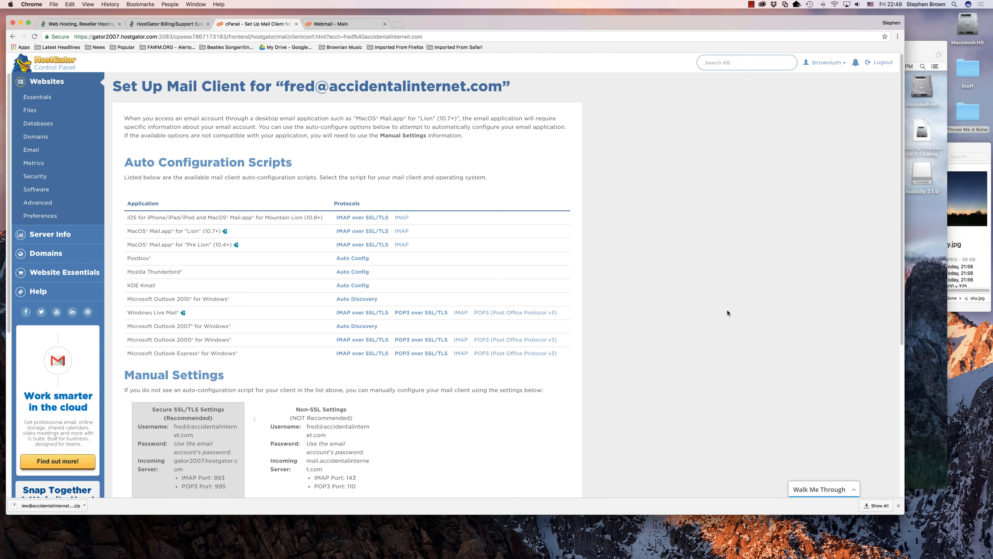
scroll(727, 313, down, 3)
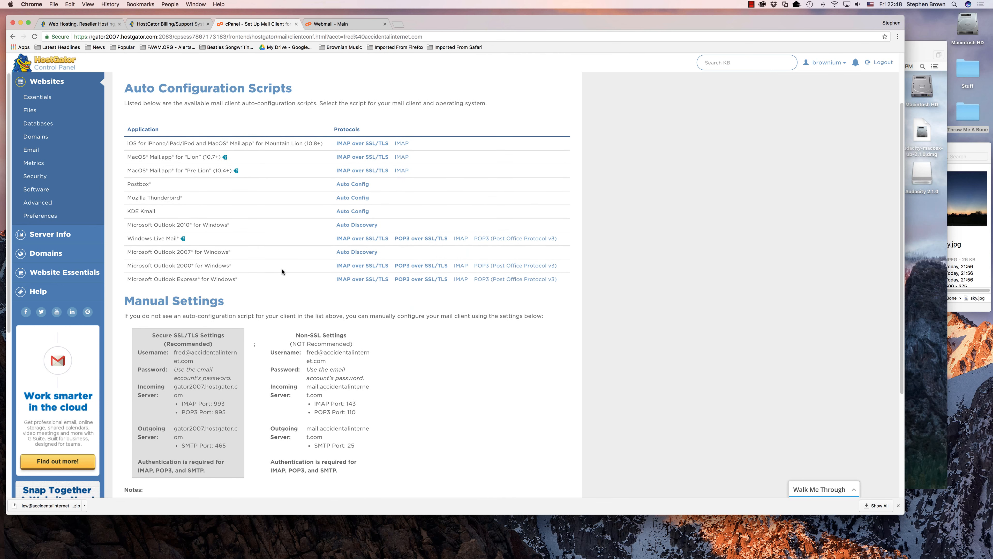
scroll(629, 279, down, 1)
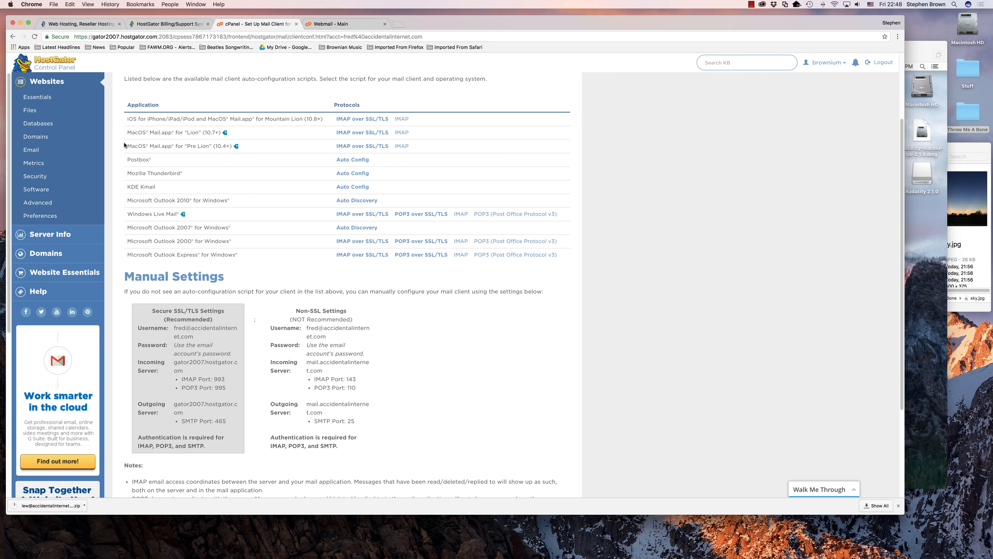
drag(125, 146, 239, 148)
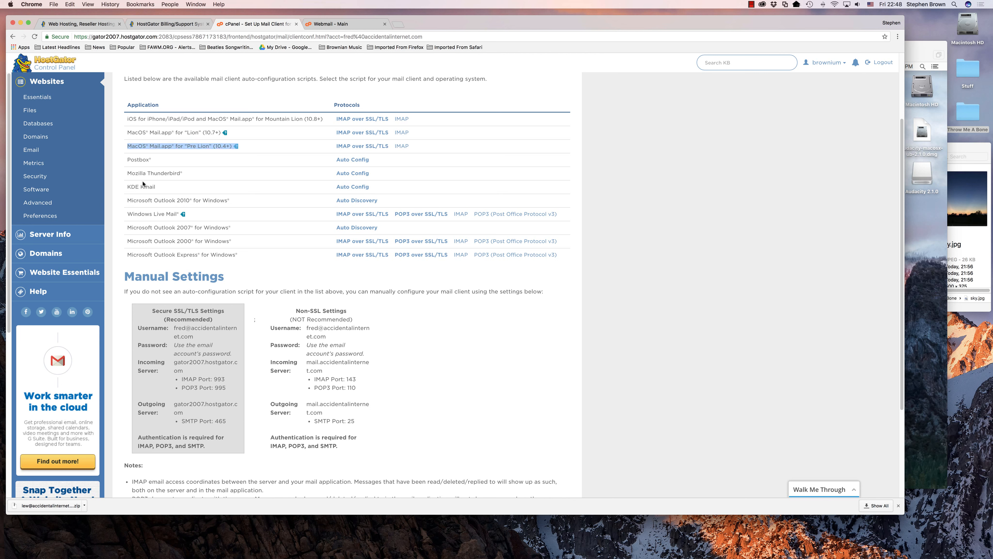
drag(125, 174, 183, 175)
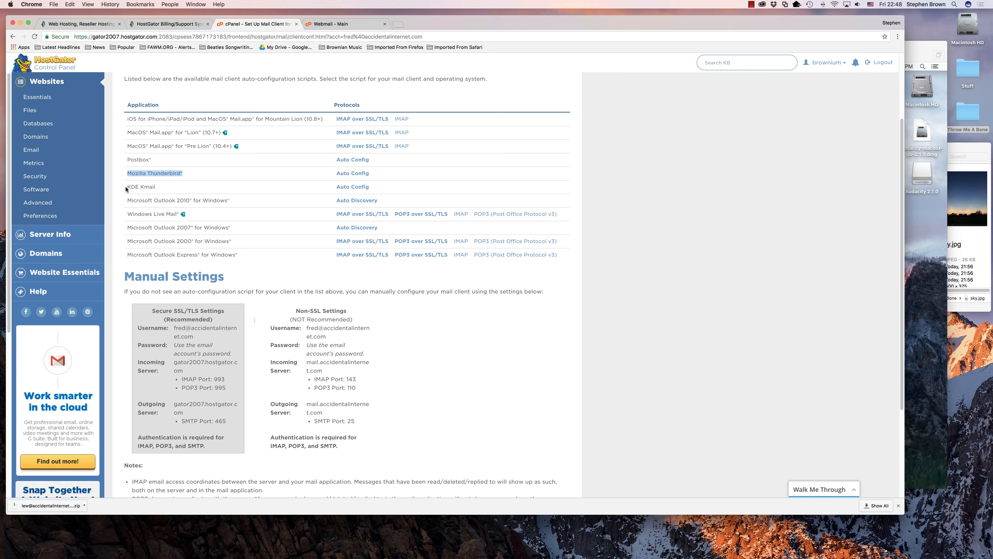
drag(126, 188, 231, 201)
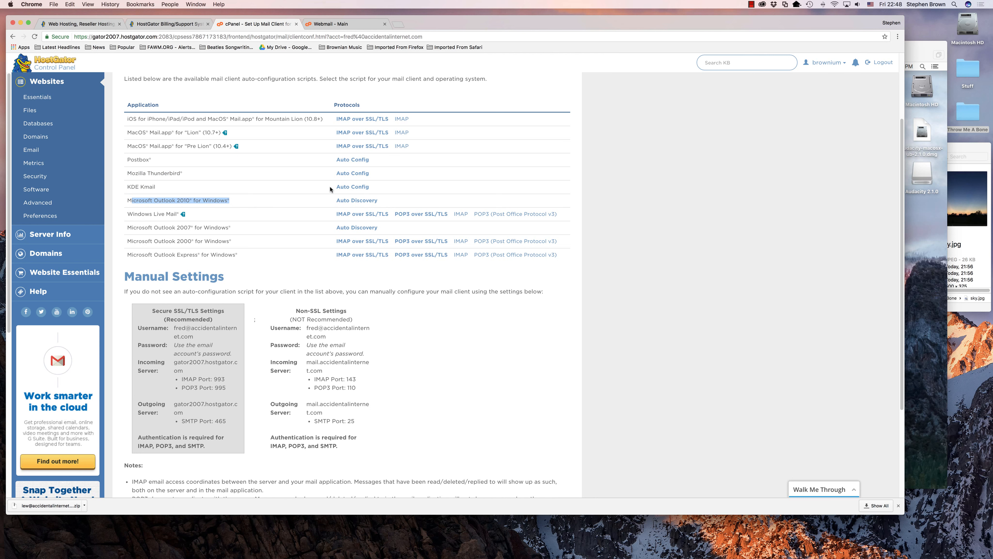
Highlight the Secure SSL/TLS manual settings (IMAP 993, SMTP 465).
scroll(589, 283, down, 5)
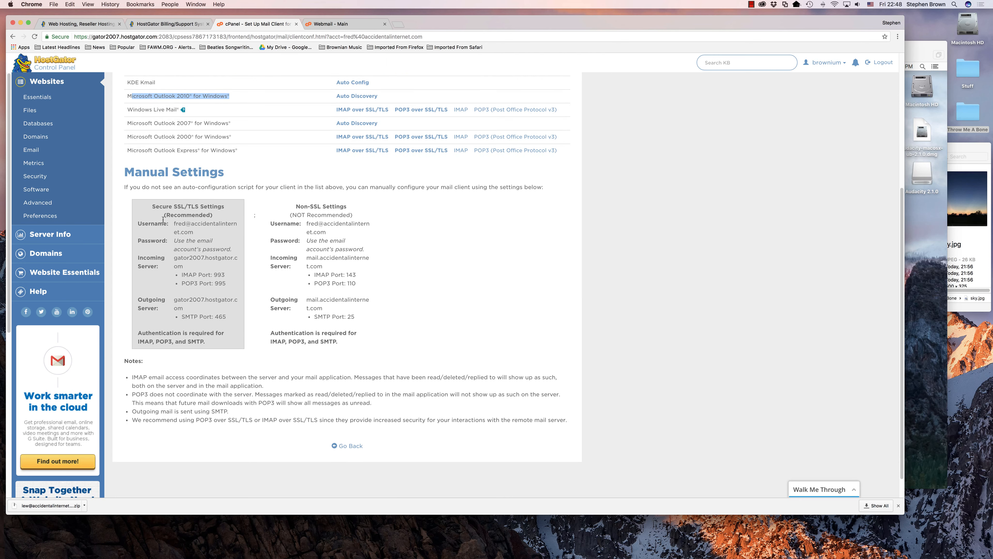
drag(143, 211, 230, 342)
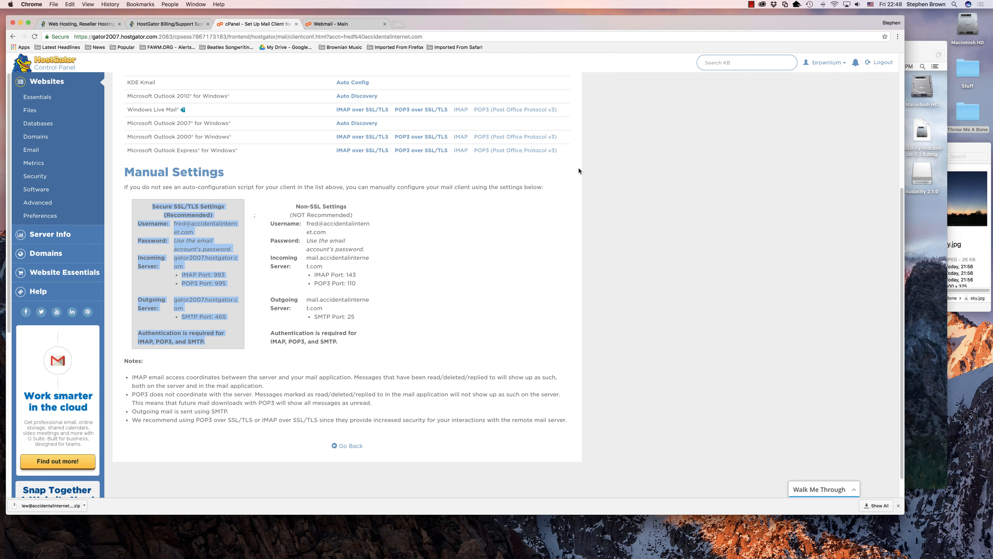
key(super+Tab)
key(super+Tab)
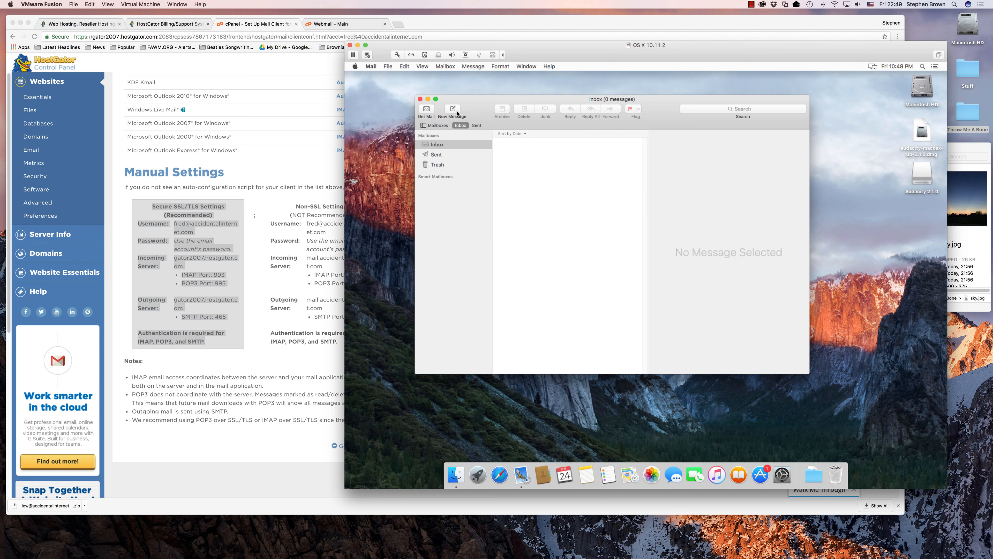
From Mail's Accounts menu, open Internet Accounts and choose Add Other Account.
click(372, 66)
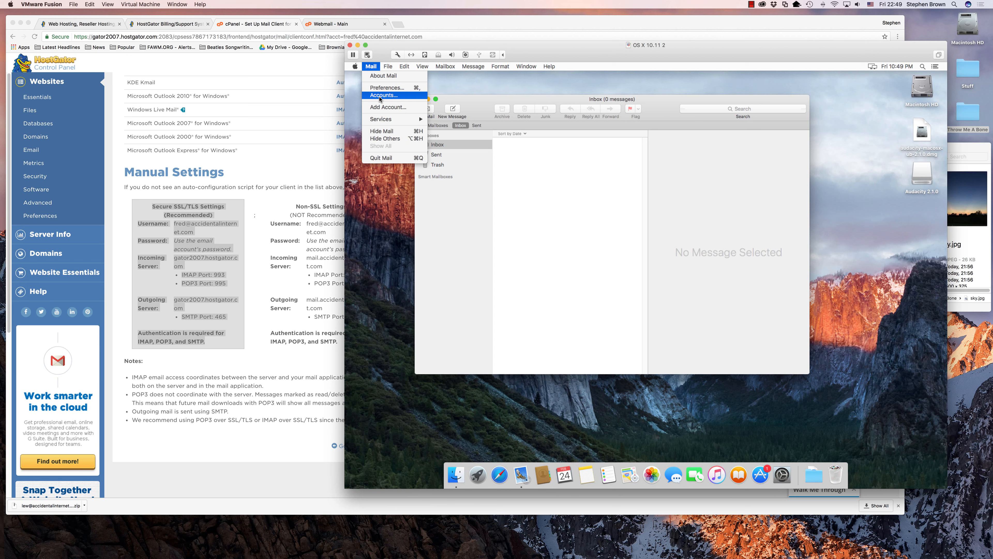
click(379, 96)
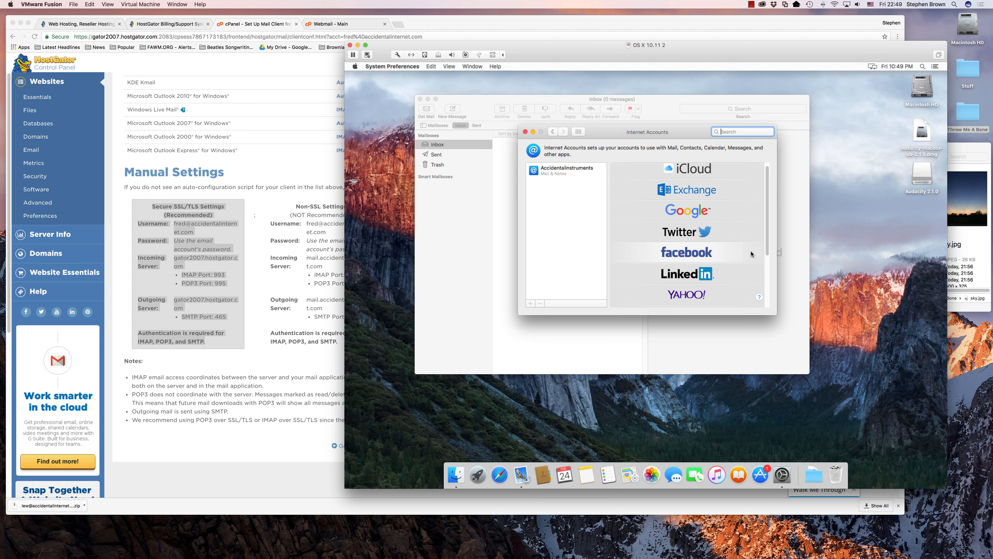
scroll(752, 253, down, 3)
scroll(752, 250, up, 3)
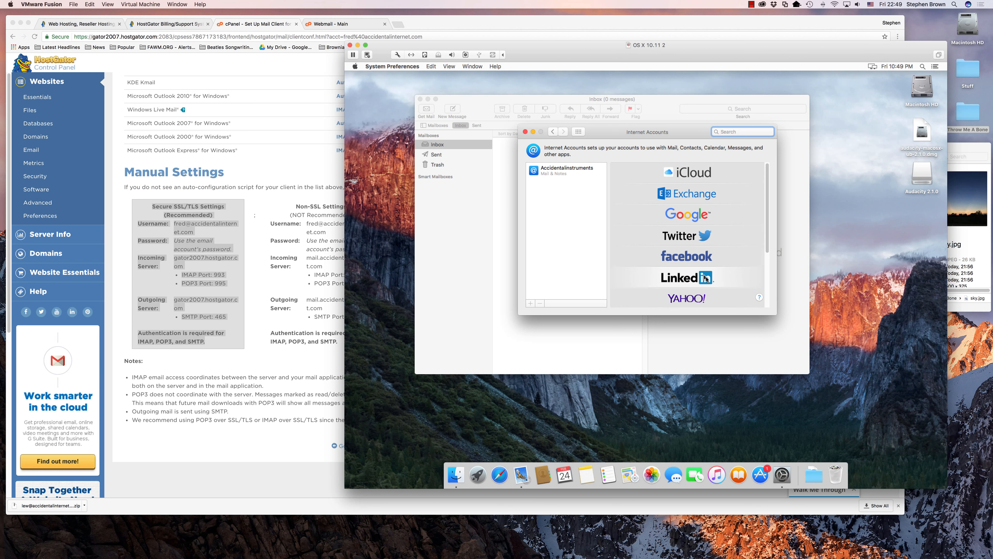
scroll(725, 245, down, 1)
scroll(725, 244, down, 3)
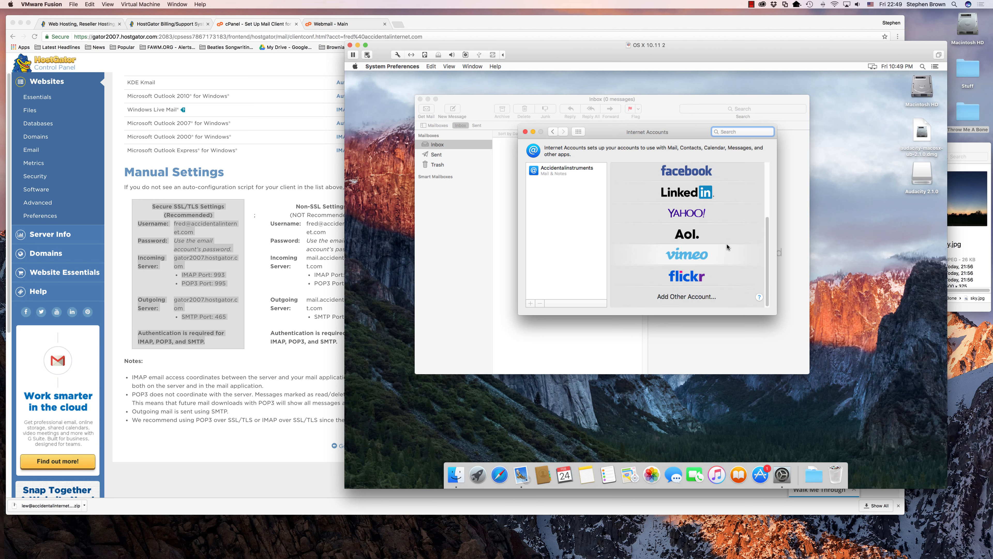
click(682, 298)
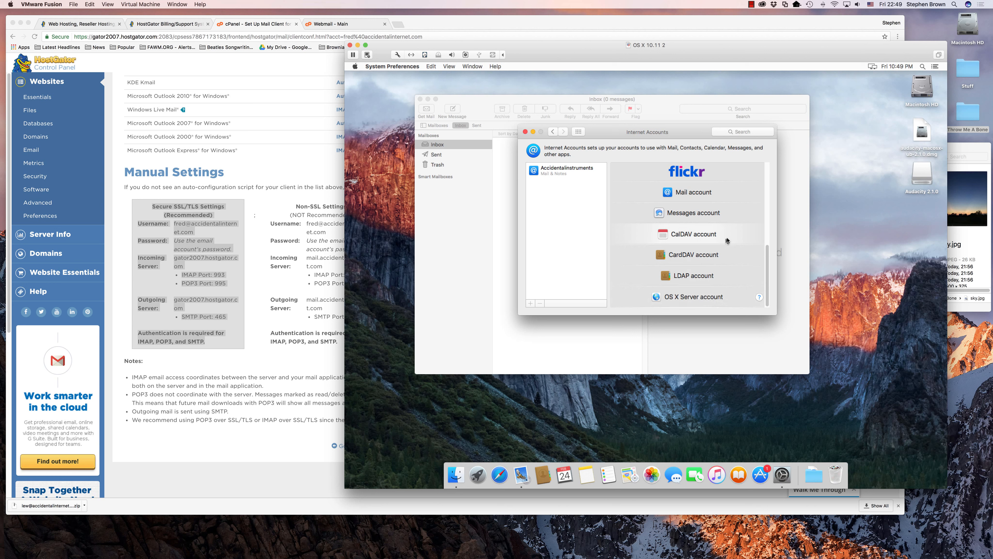
Add a Mail account with the display name, e-mail address and password, then attempt sign-in.
click(691, 195)
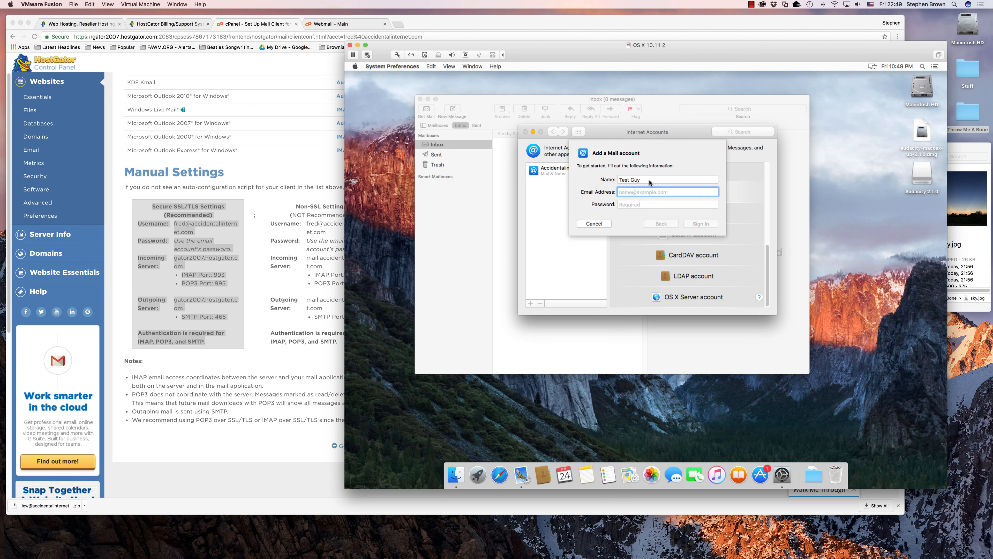
click(649, 183)
double_click(667, 178)
mouse_move(659, 179)
mouse_down()
mouse_move(649, 180)
mouse_move(664, 172)
mouse_up()
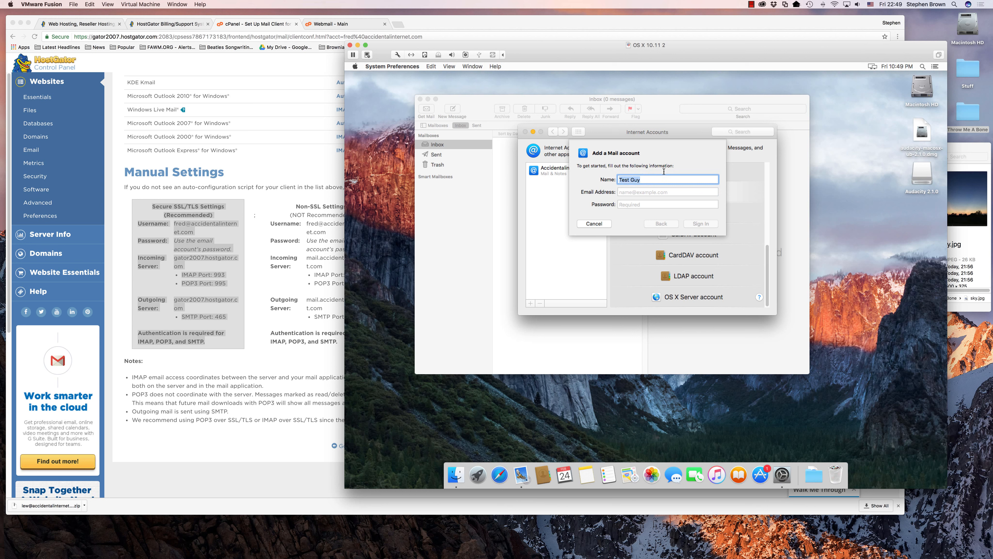
text(Fred)
key(Tab)
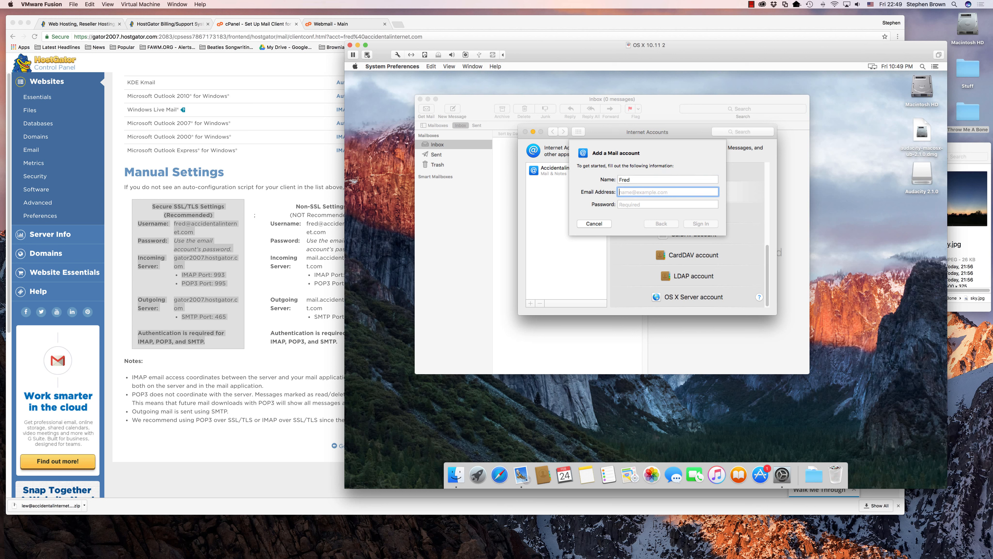
key(Tab)
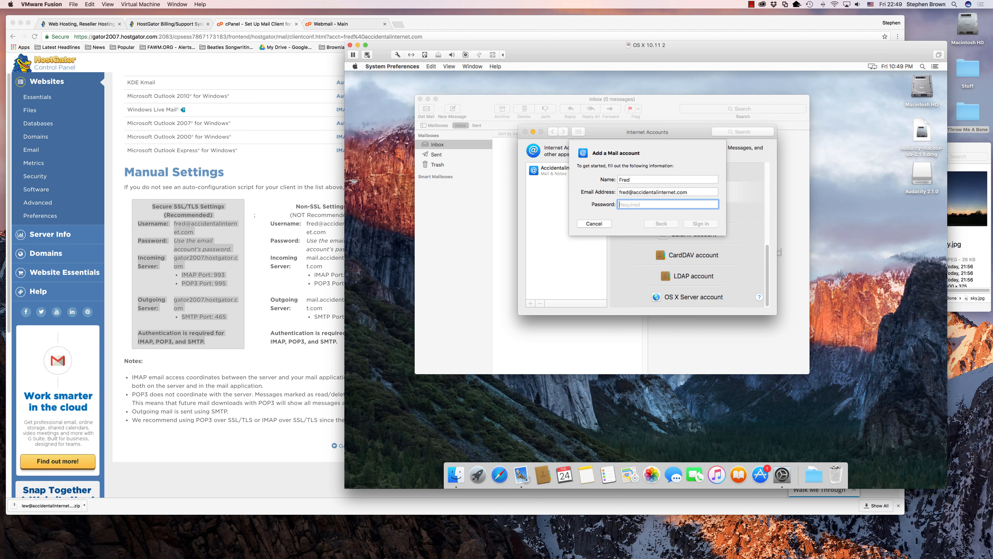
text(••)
click(701, 224)
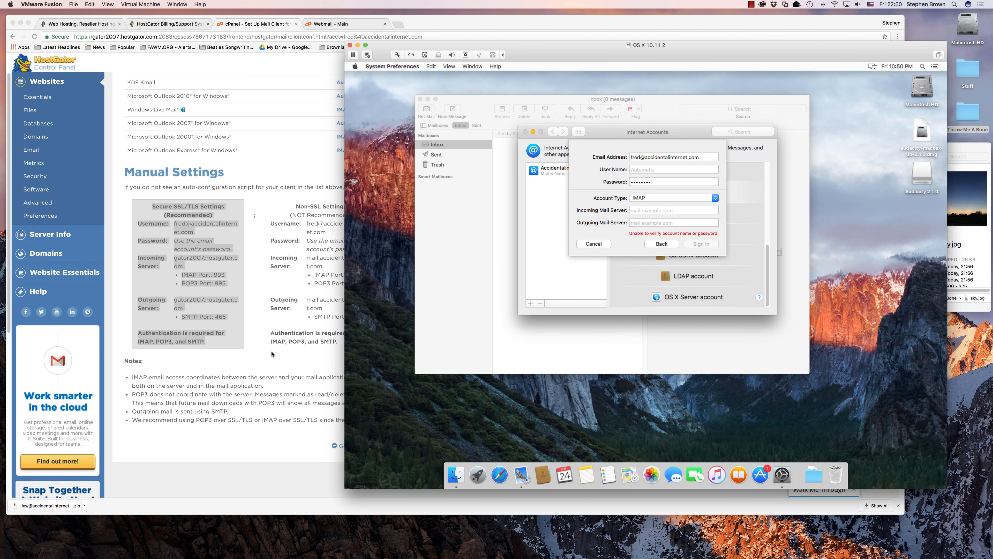
Copy gator2007.hostgator.com from cPanel into the Incoming Mail Server field.
click(250, 321)
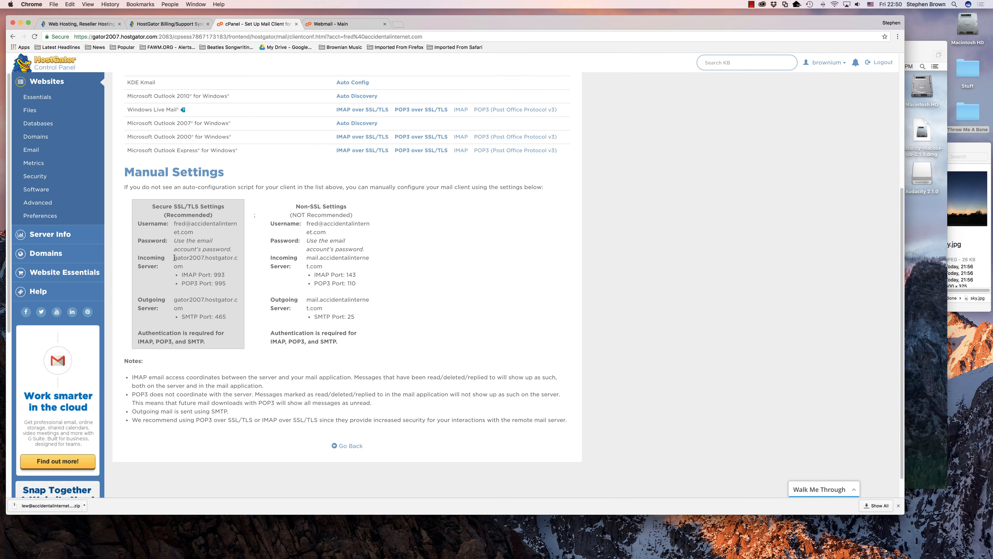
mouse_move(175, 258)
mouse_down()
mouse_move(216, 259)
mouse_move(187, 268)
mouse_up()
key(super+c)
click(367, 283)
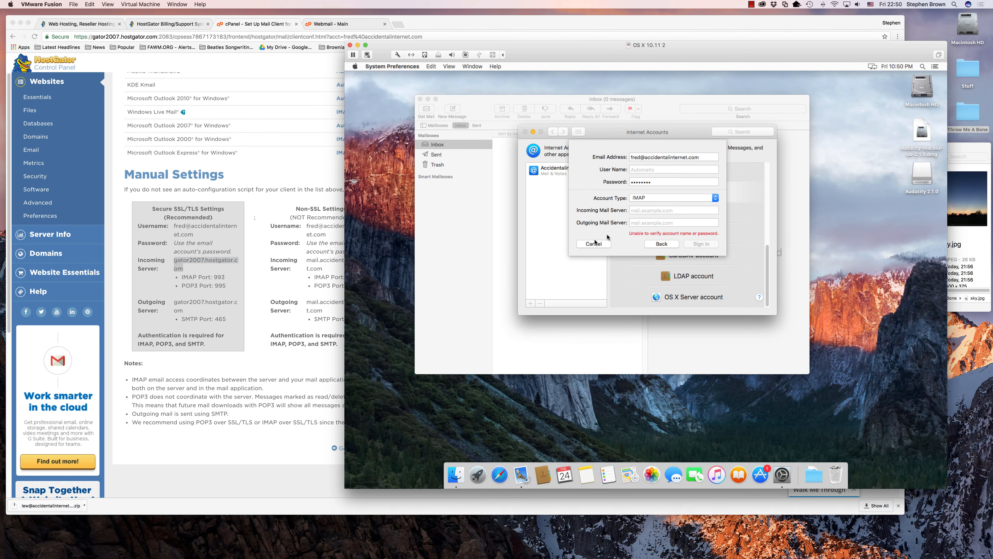
click(646, 208)
key(super+v)
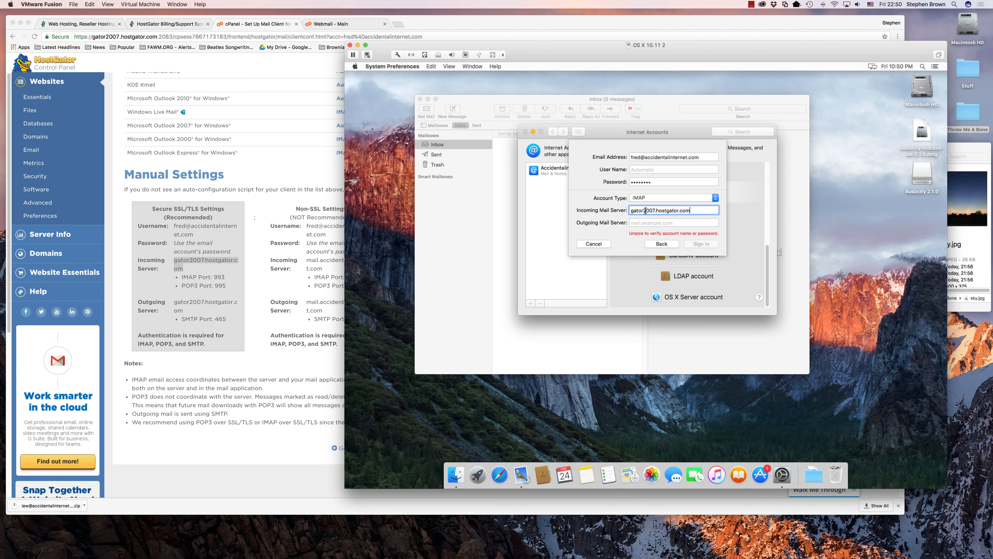
Paste gator2007.hostgator.com as the outgoing server, sign in, and enable Mail and Notes.
click(183, 305)
click(180, 304)
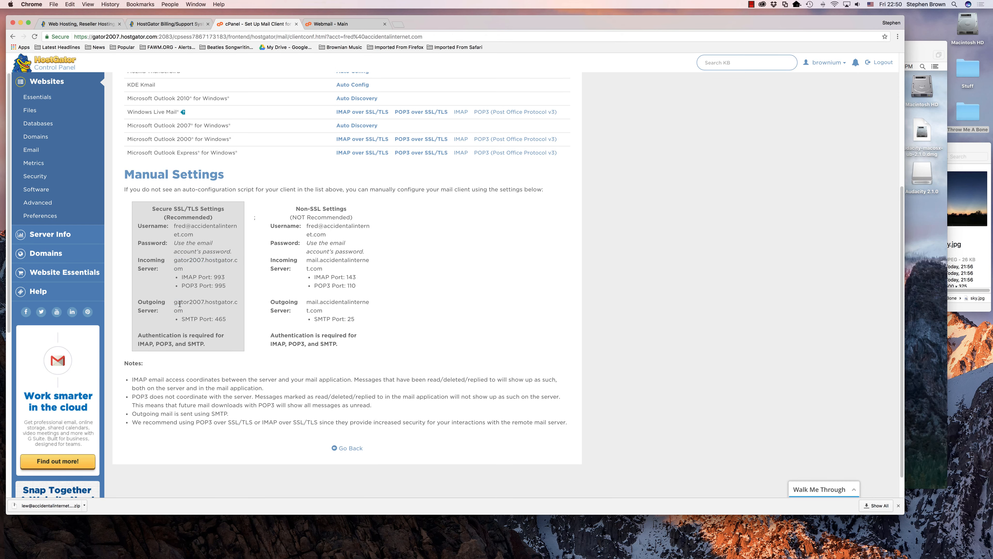
double_click(180, 304)
key(super+c)
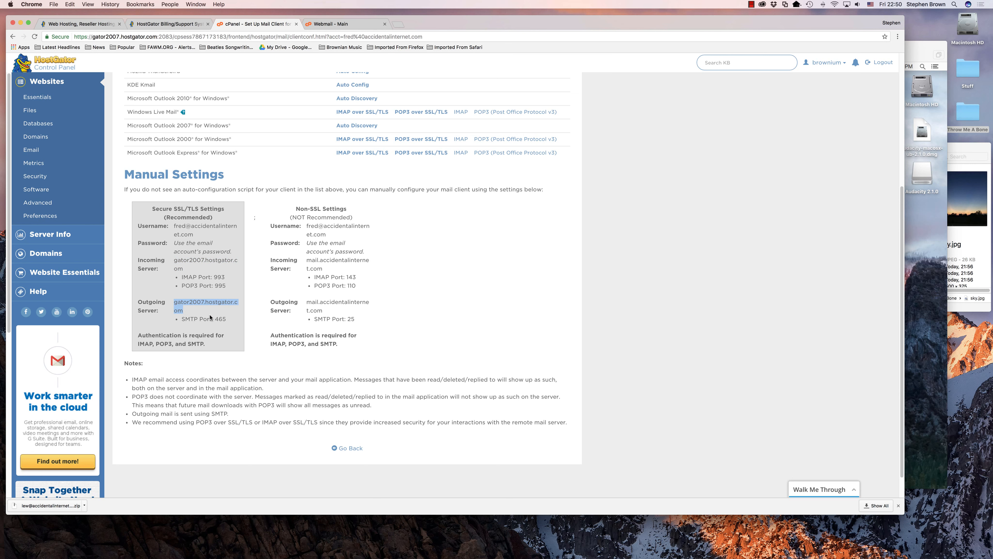
key(super+Tab)
click(665, 222)
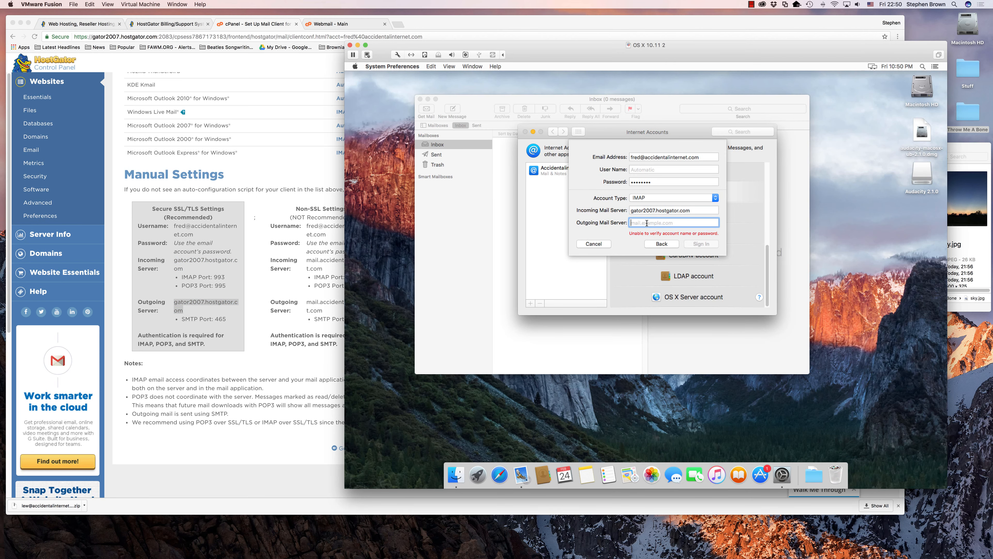
key(super+v)
click(704, 245)
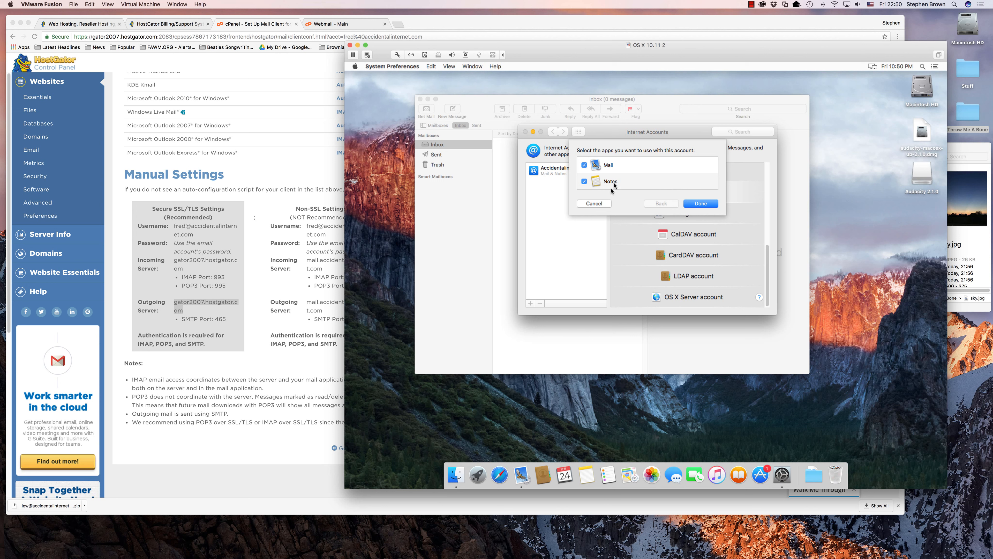
click(704, 205)
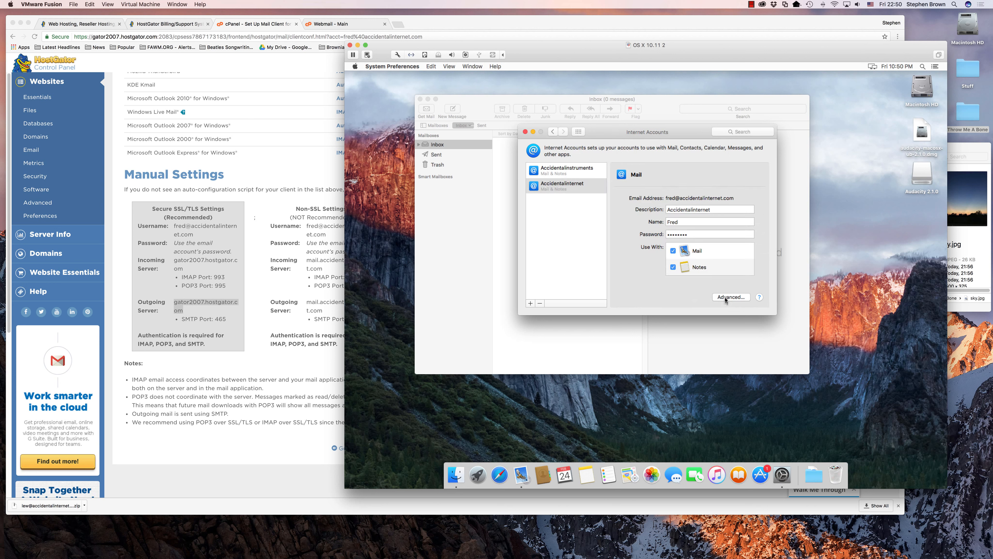
Close Internet Accounts, check the new HostGator inbox in Mail, then return to cPanel's mail settings.
drag(584, 133, 446, 185)
click(387, 184)
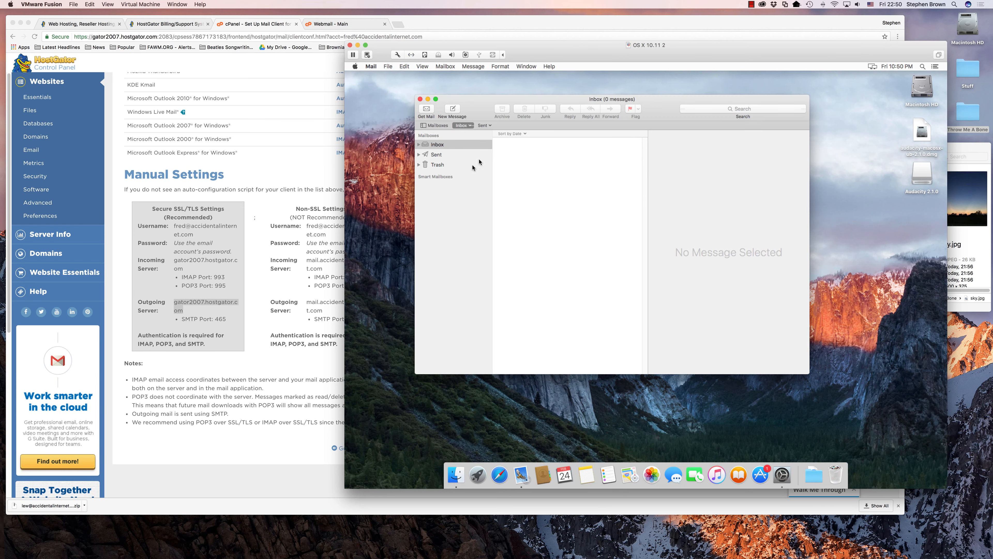
click(419, 144)
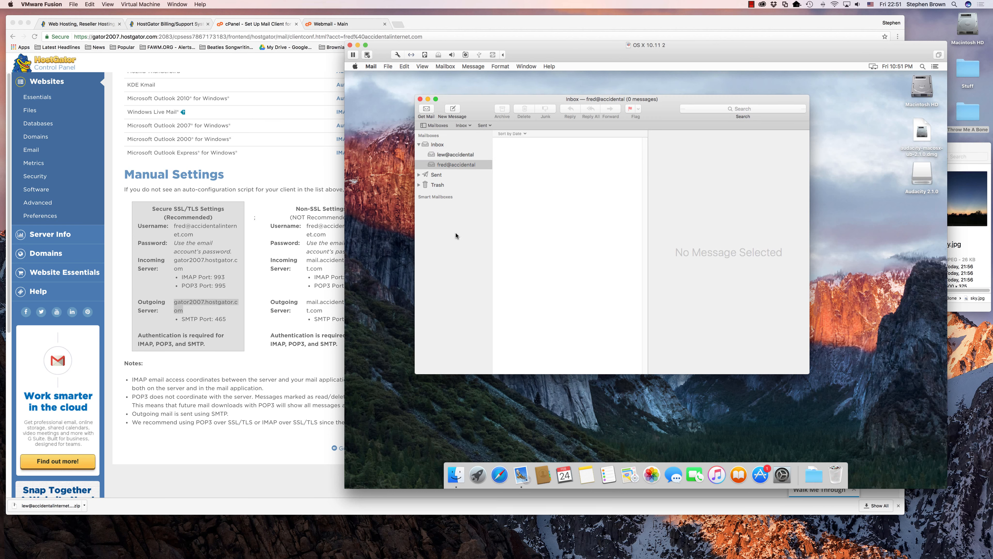
click(184, 367)
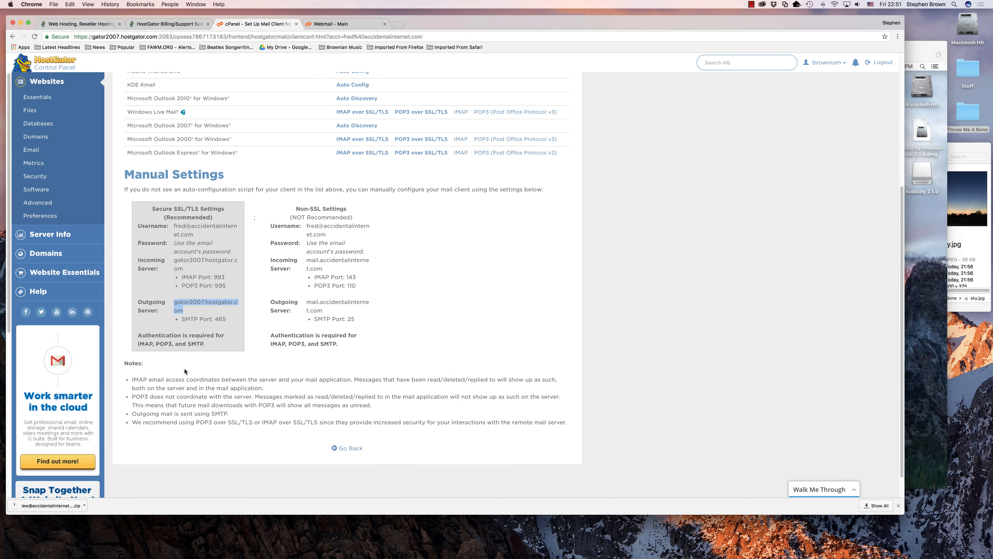